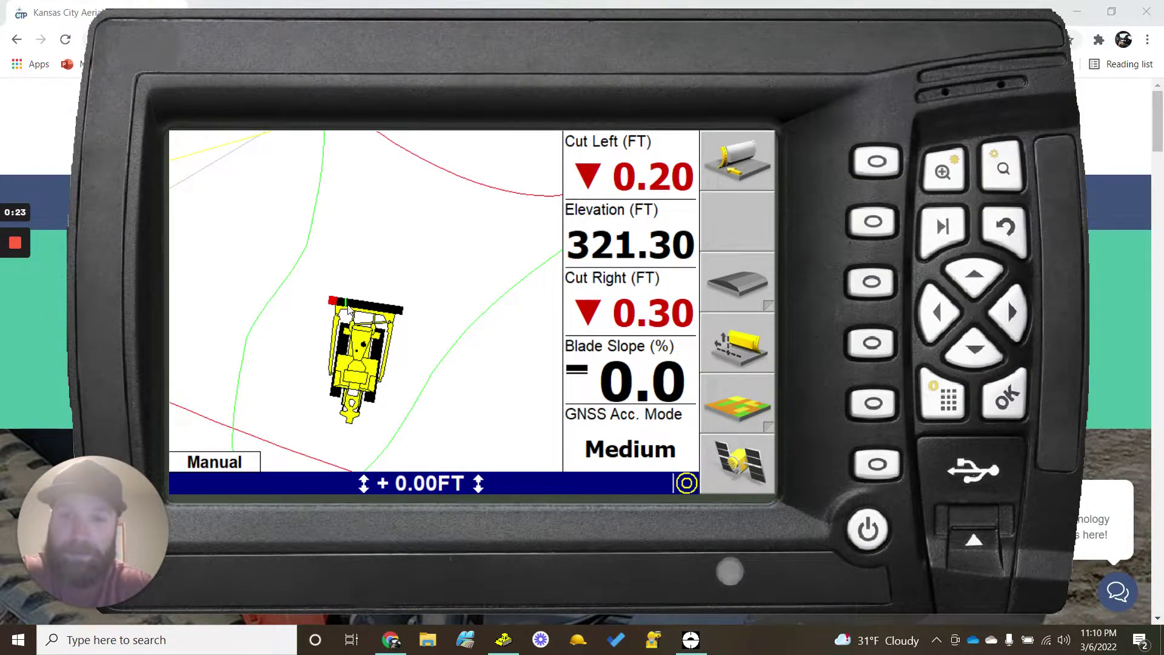
- Zoom the map, move the blade focus to the right tip and back to the left, then show Setup Menu – Configuration
scroll(367, 321, "up", 2)
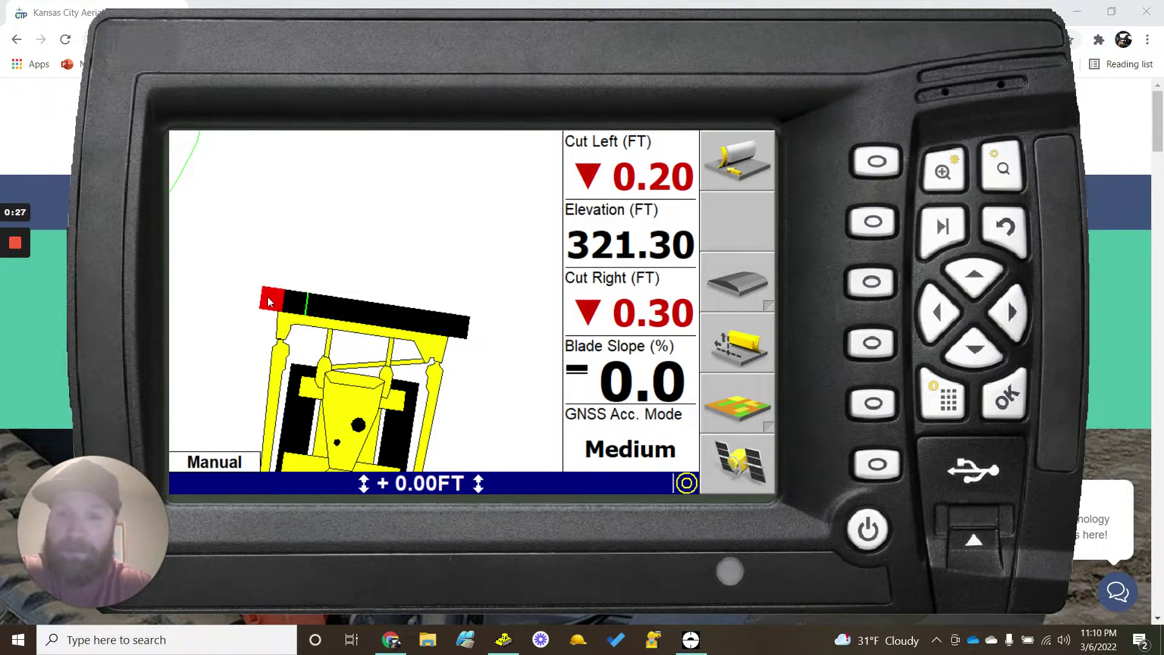
scroll(310, 306, "down", 2)
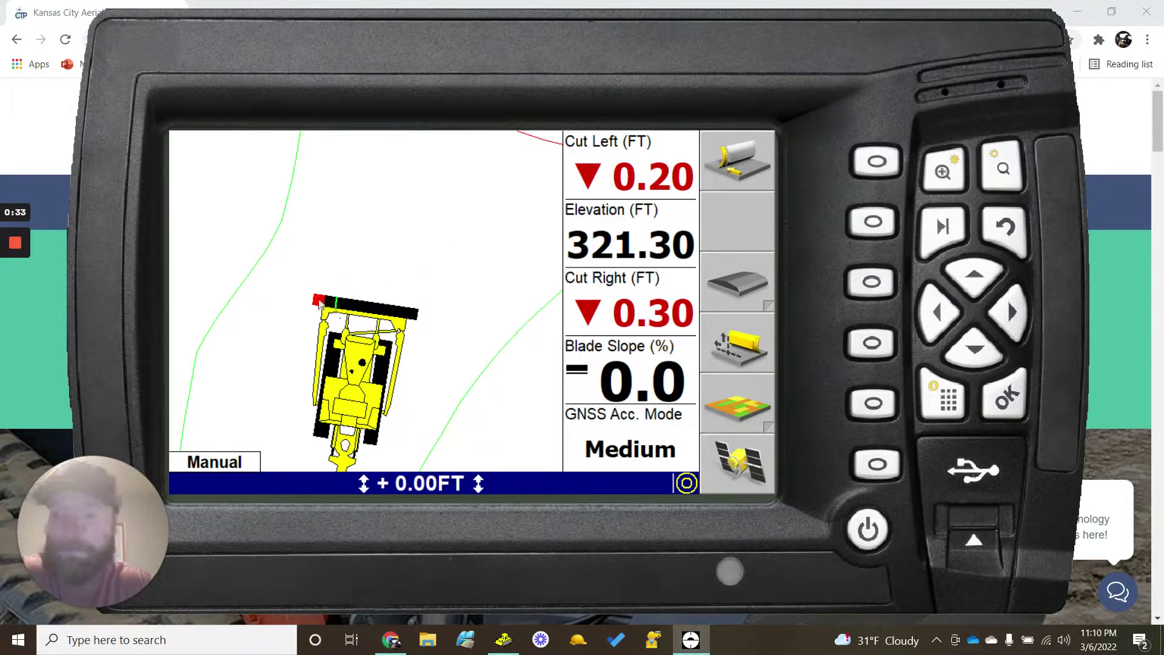
left_click(877, 162)
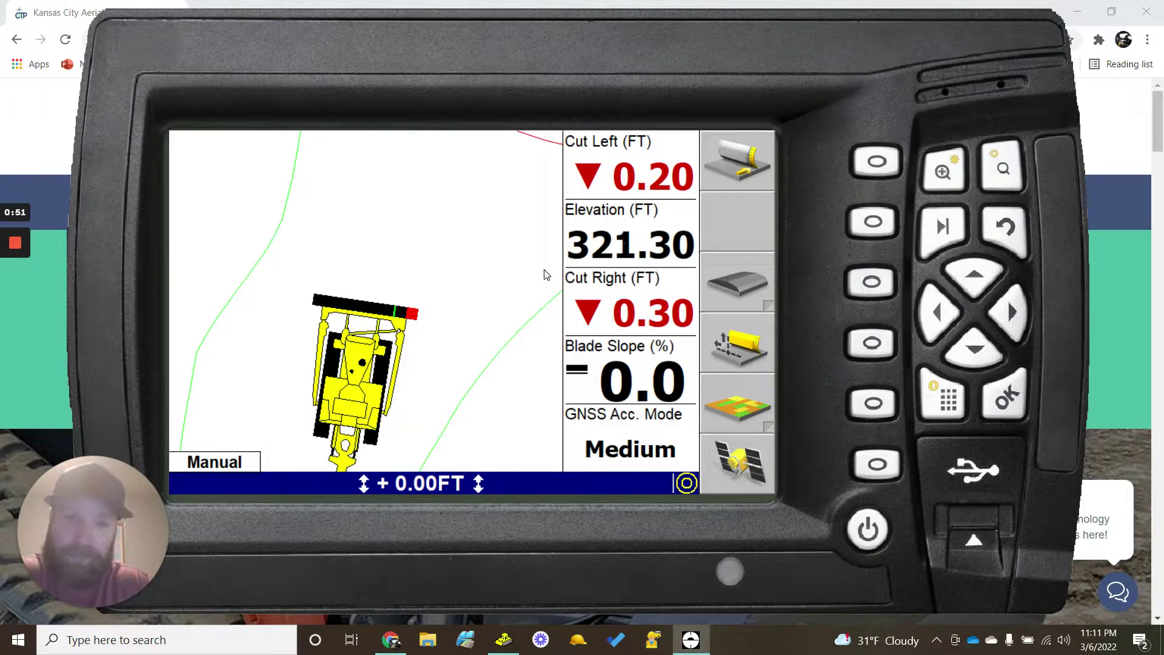
left_click(859, 165)
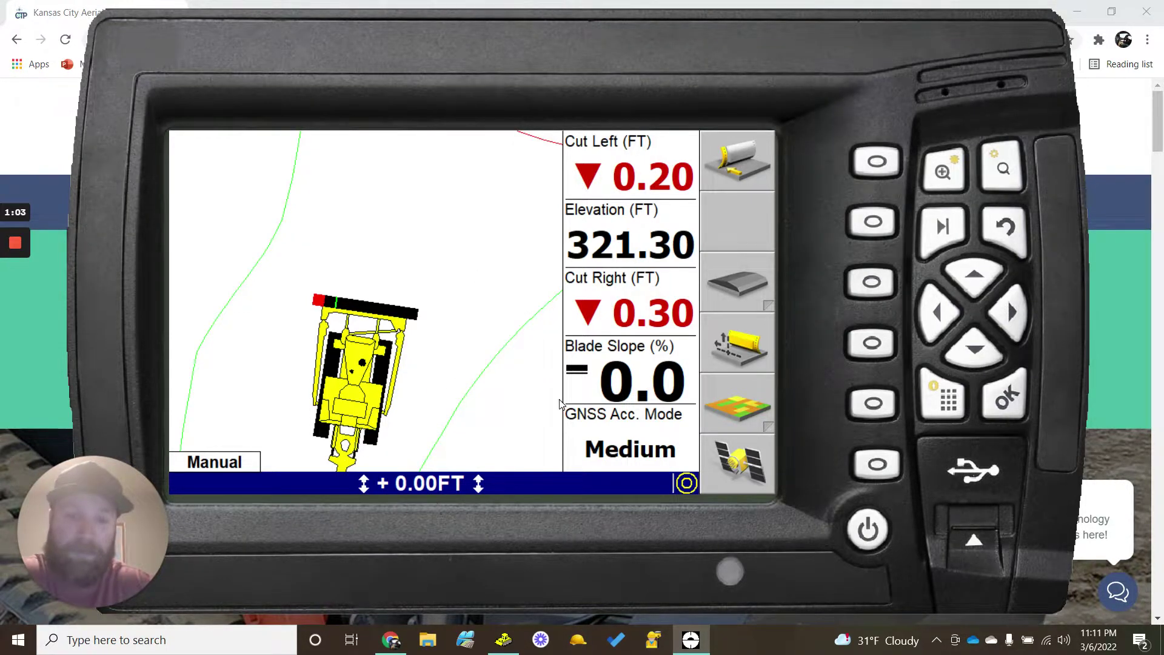
left_click(947, 422)
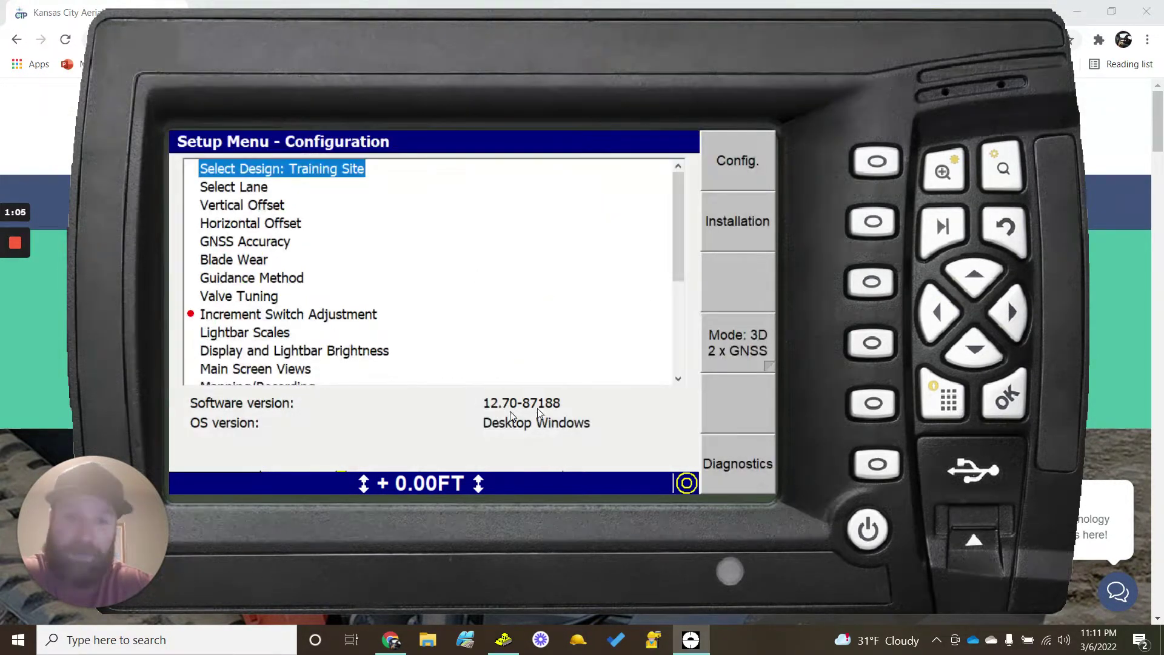
- Return to the map, reopen setup and choose Guidance Method (3D, 1 Point Custom, A 2.00 FT)
left_click(1004, 228)
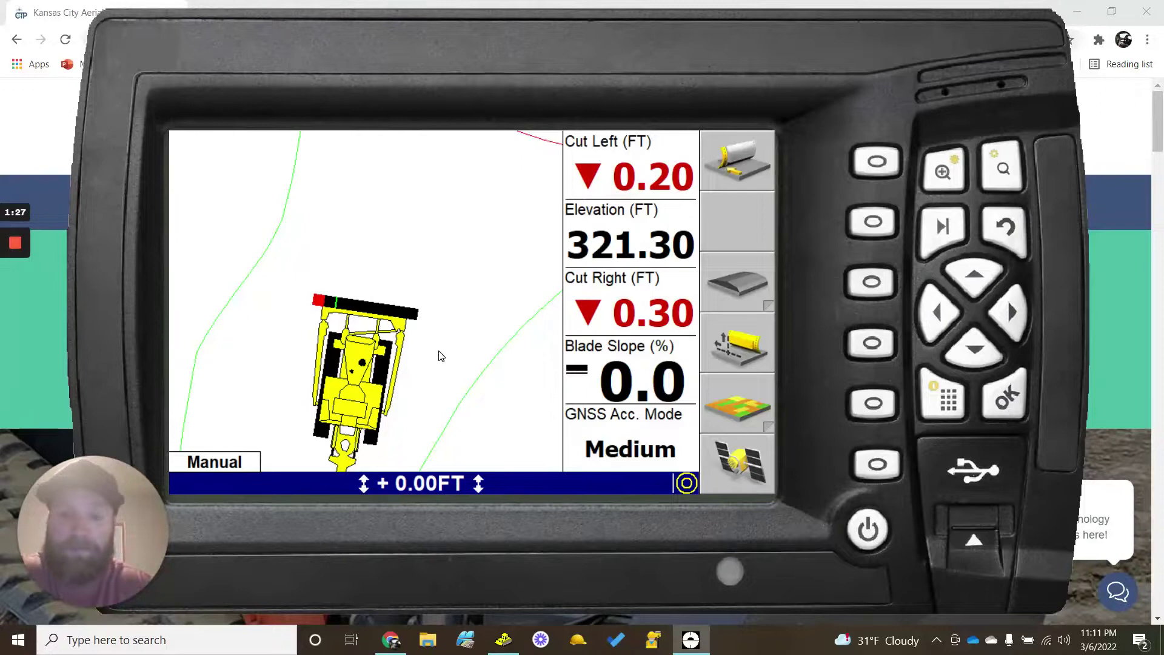
left_click(954, 405)
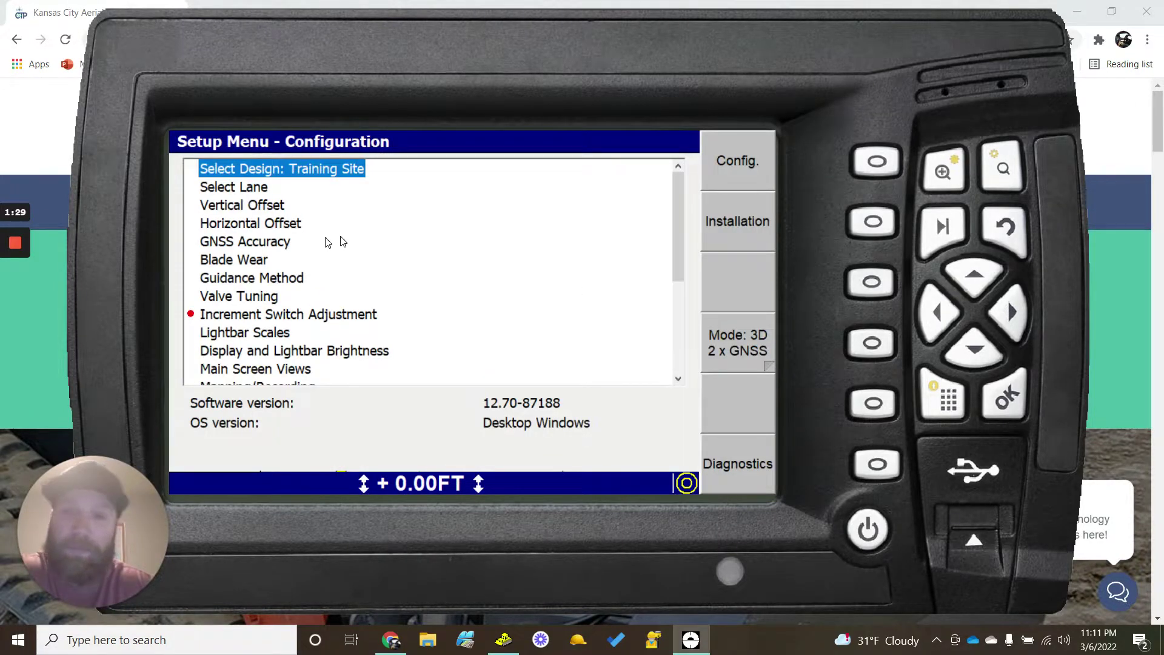
left_click(215, 280)
- List the guidance methods and preview the 3D, 1 Point Center and 3D, 1 Point Focus descriptions
left_click(998, 385)
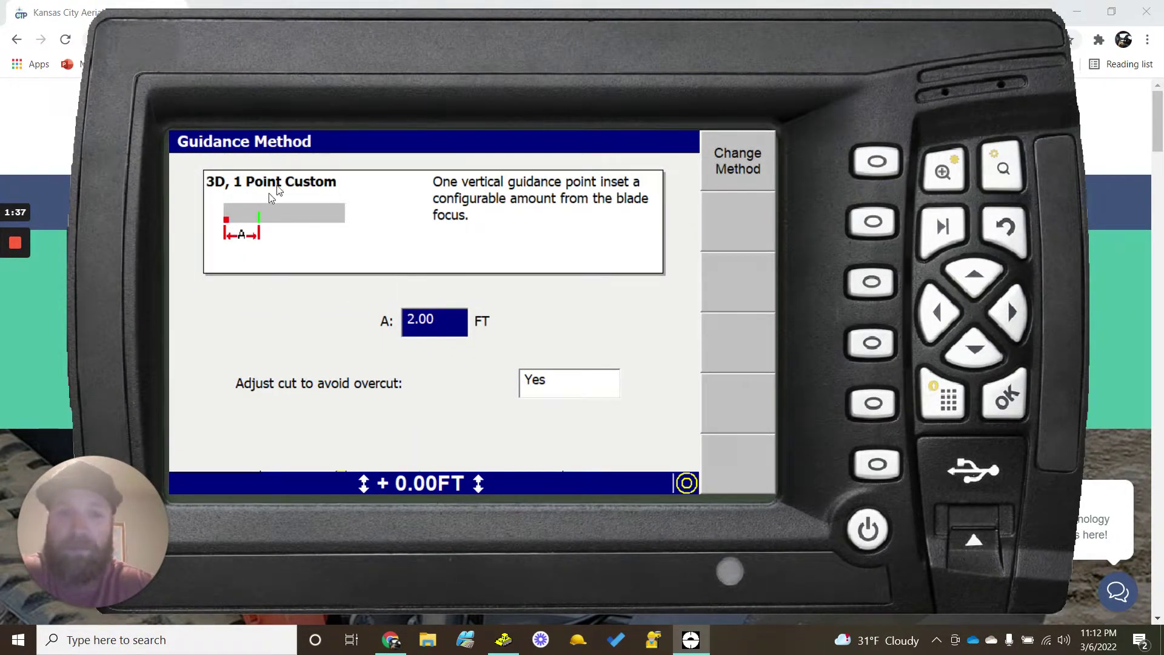
left_click(874, 161)
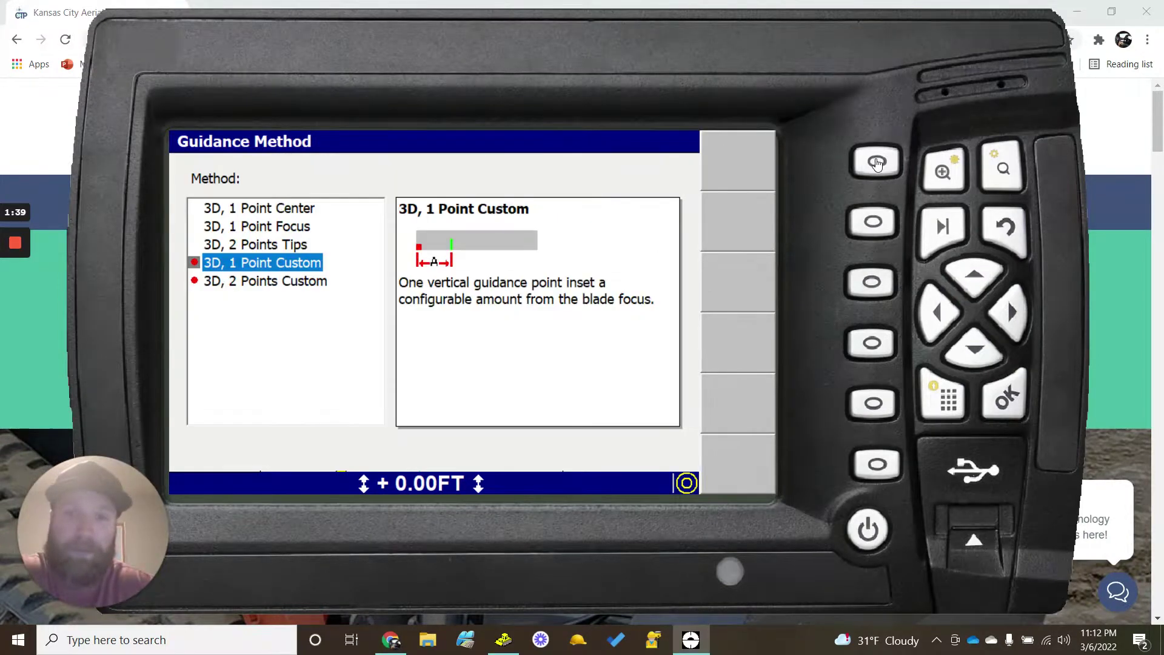
left_click(281, 209)
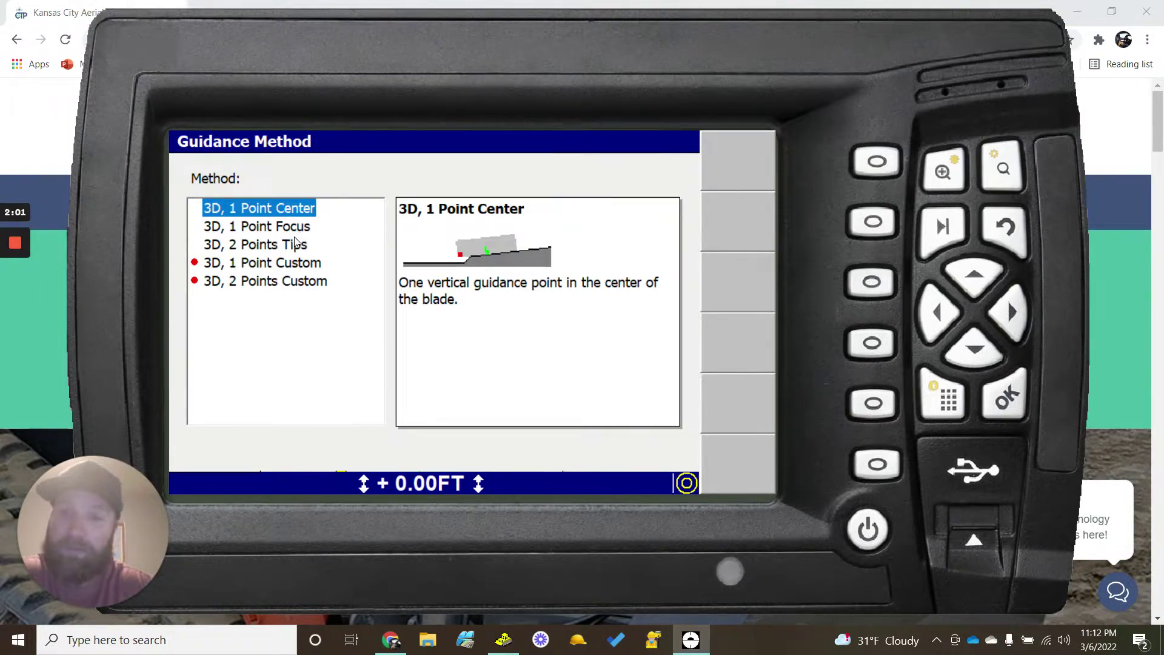
left_click(248, 228)
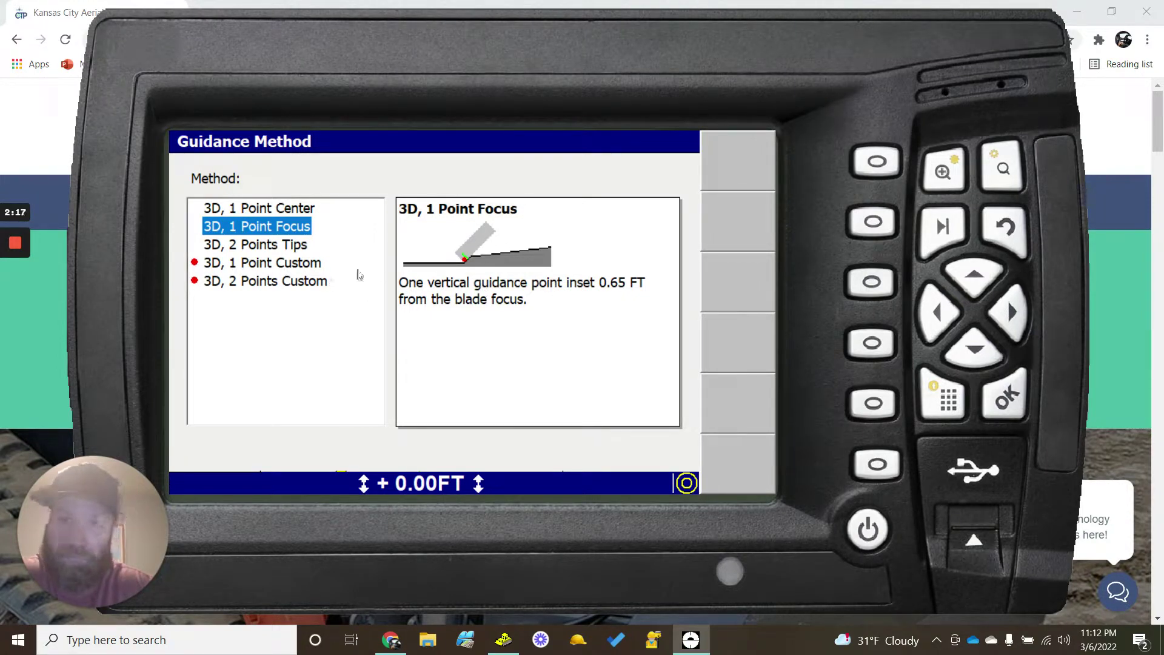
- Preview 3D, 2 Points Tips, 1 Point Custom and 2 Points Custom, then highlight 3D, 1 Point Center
left_click(286, 243)
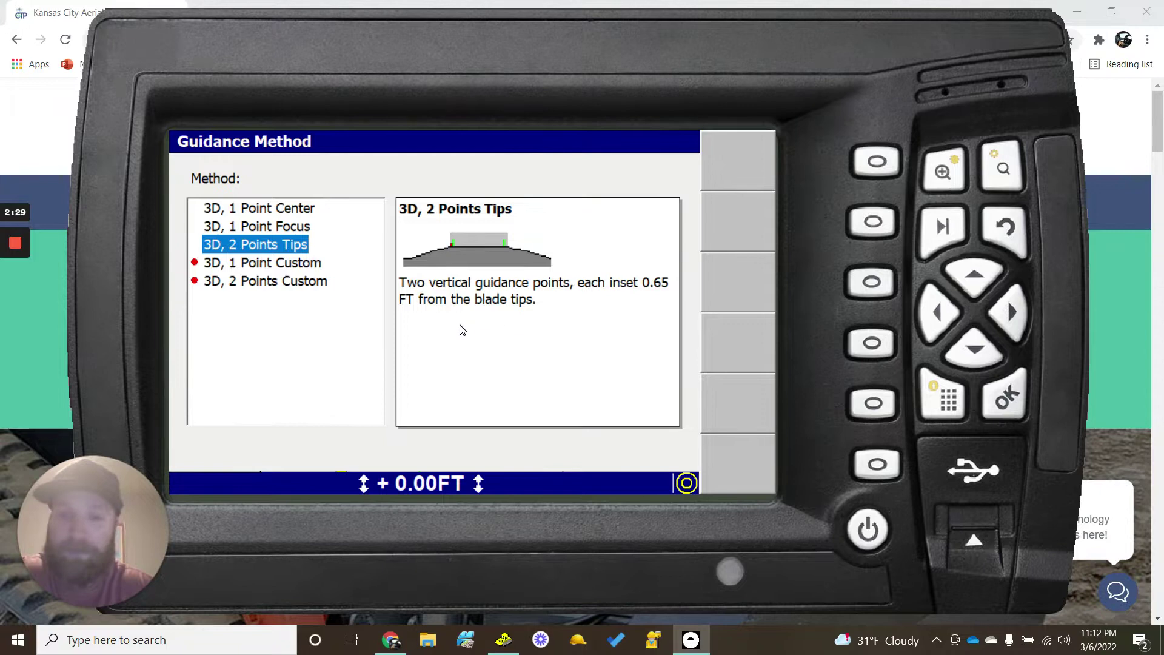
left_click(301, 267)
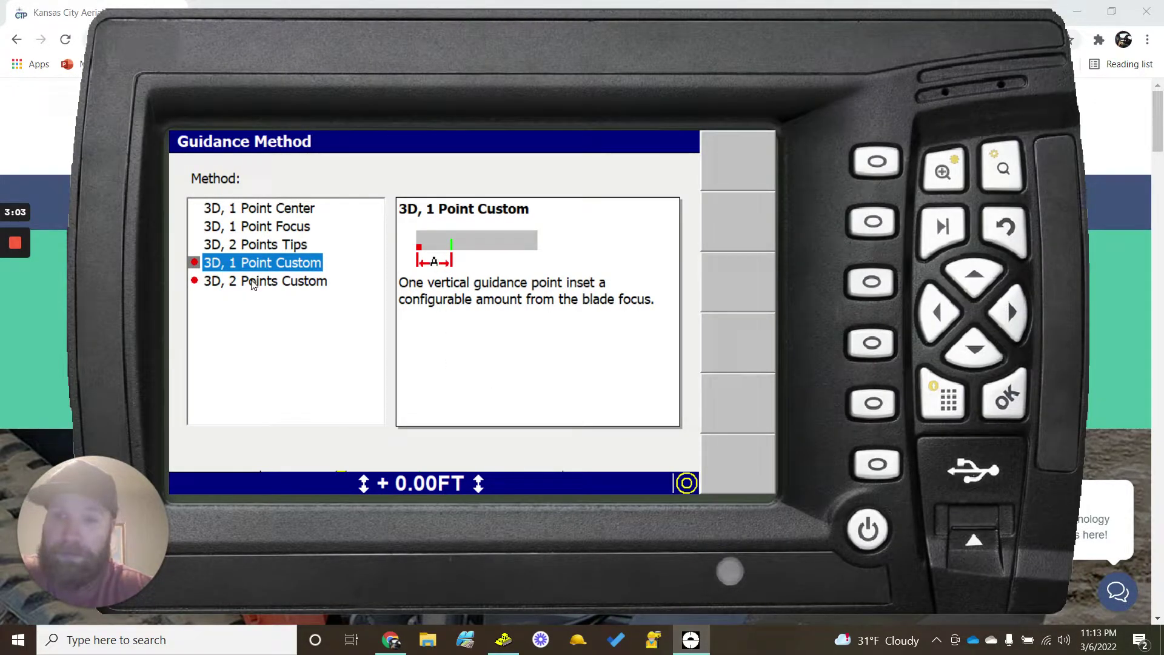
left_click(275, 279)
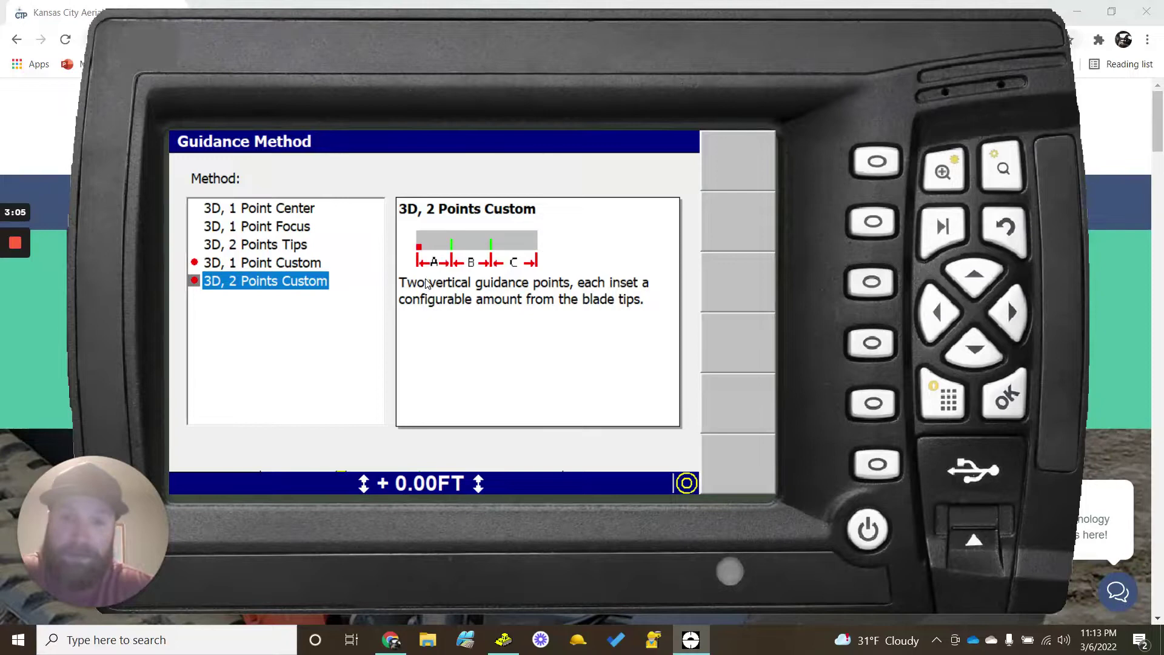
left_click(270, 210)
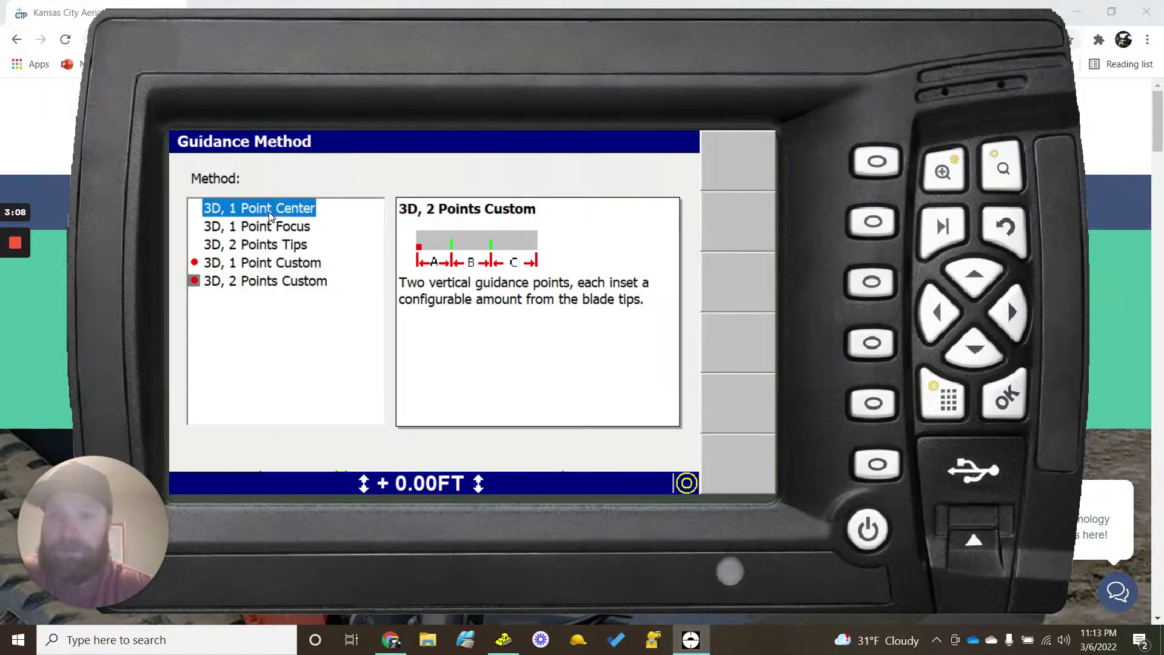
- Confirm 3D, 1 Point Center as the guidance method and bring up the Windows Start menu
left_click(1007, 400)
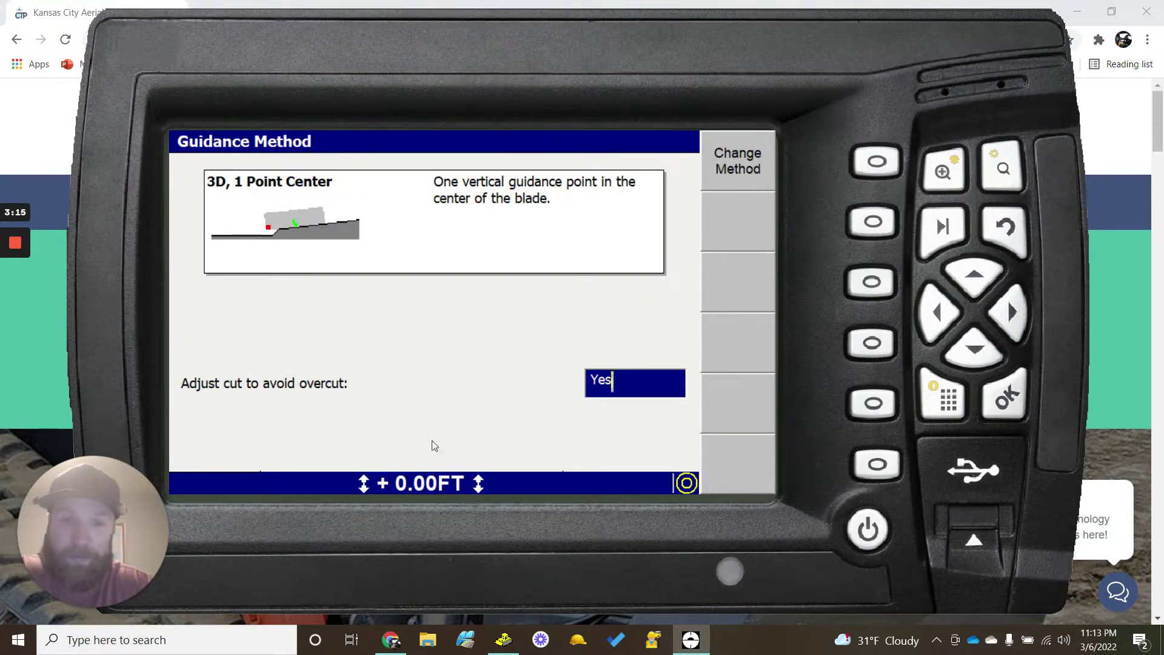
left_click(19, 640)
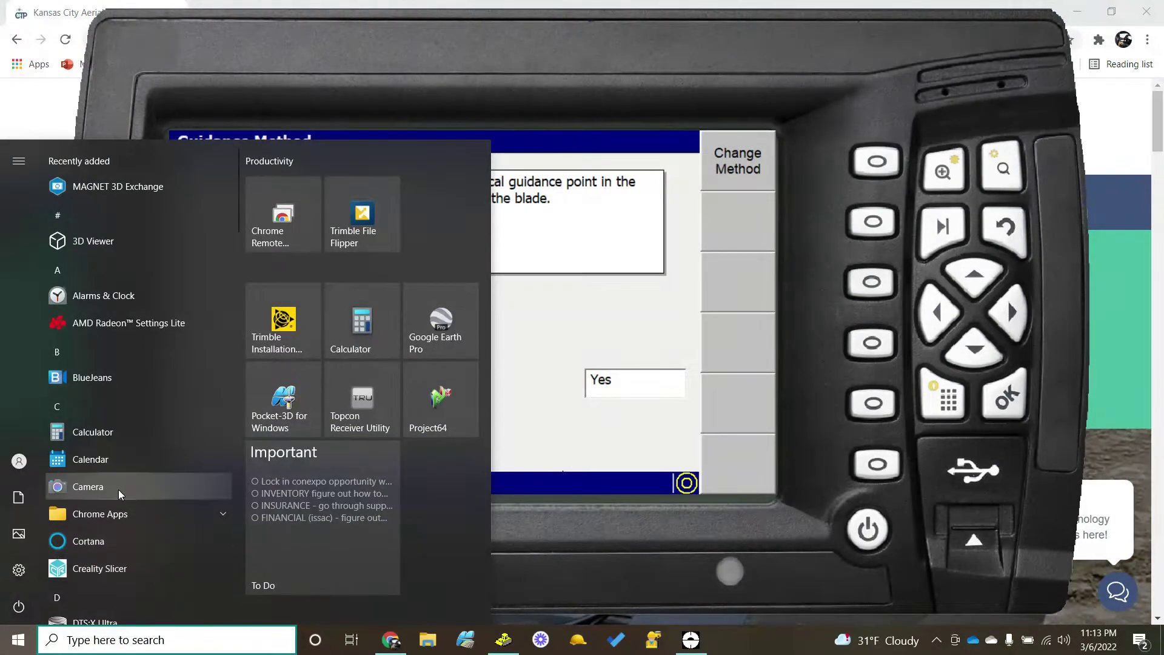
scroll(118, 489, "down", 3)
- Launch Paint from a 'paint' search, minimize and restore it, and move its window up-left
left_click(103, 585)
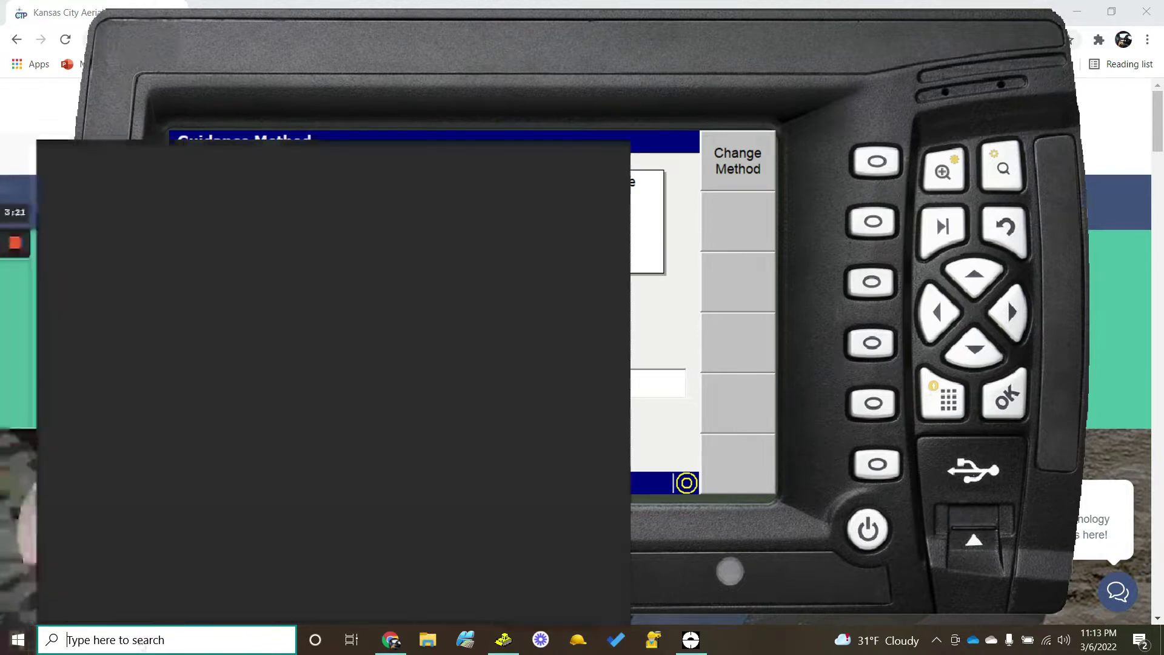
type("paint")
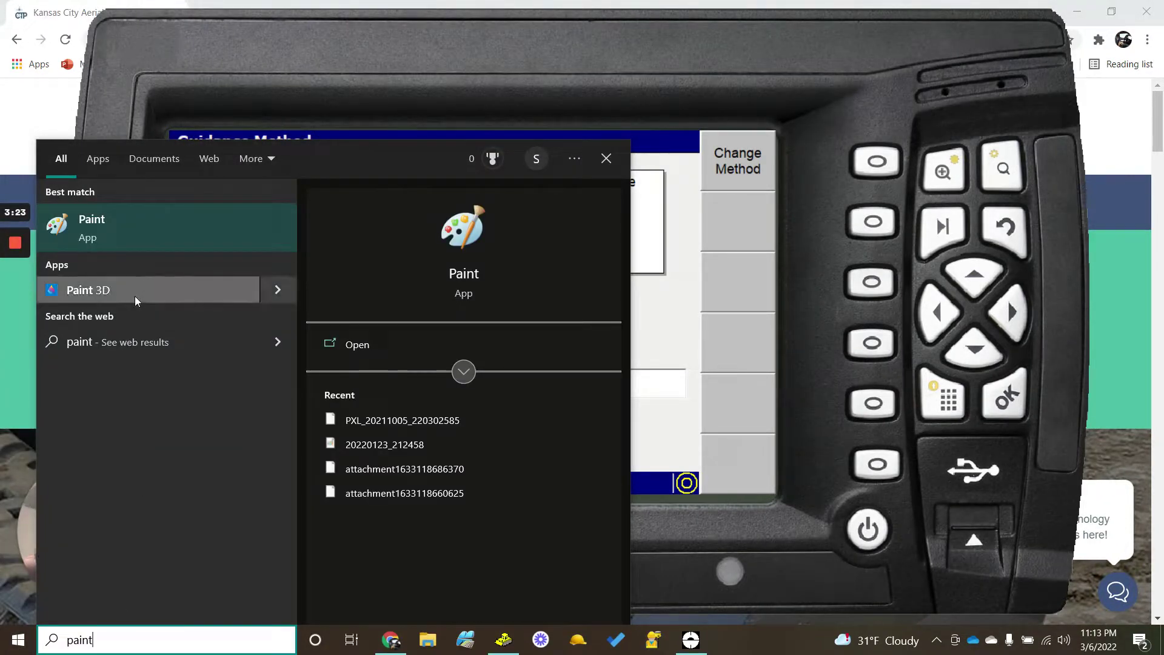
left_click(139, 246)
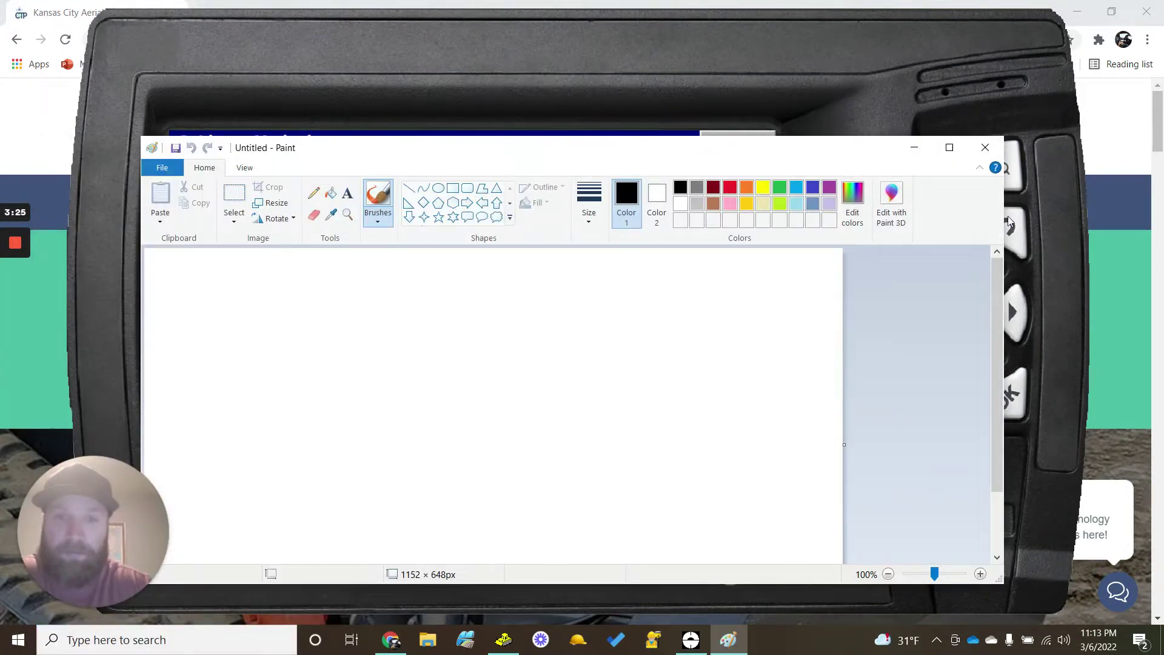
left_click(915, 147)
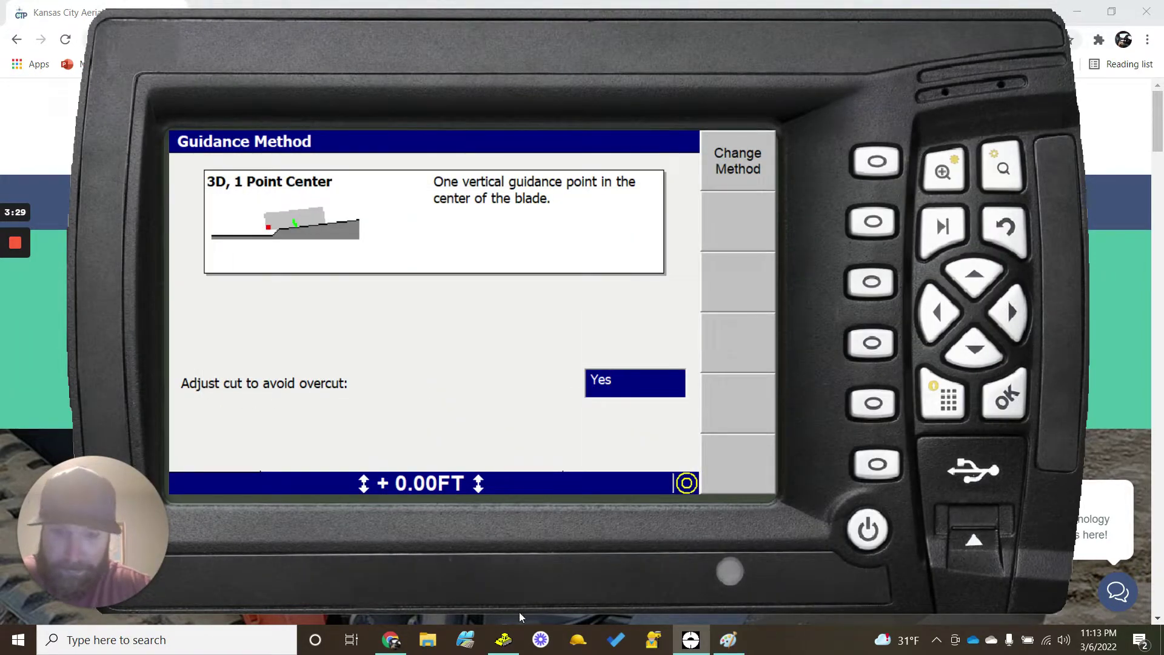
left_click(729, 640)
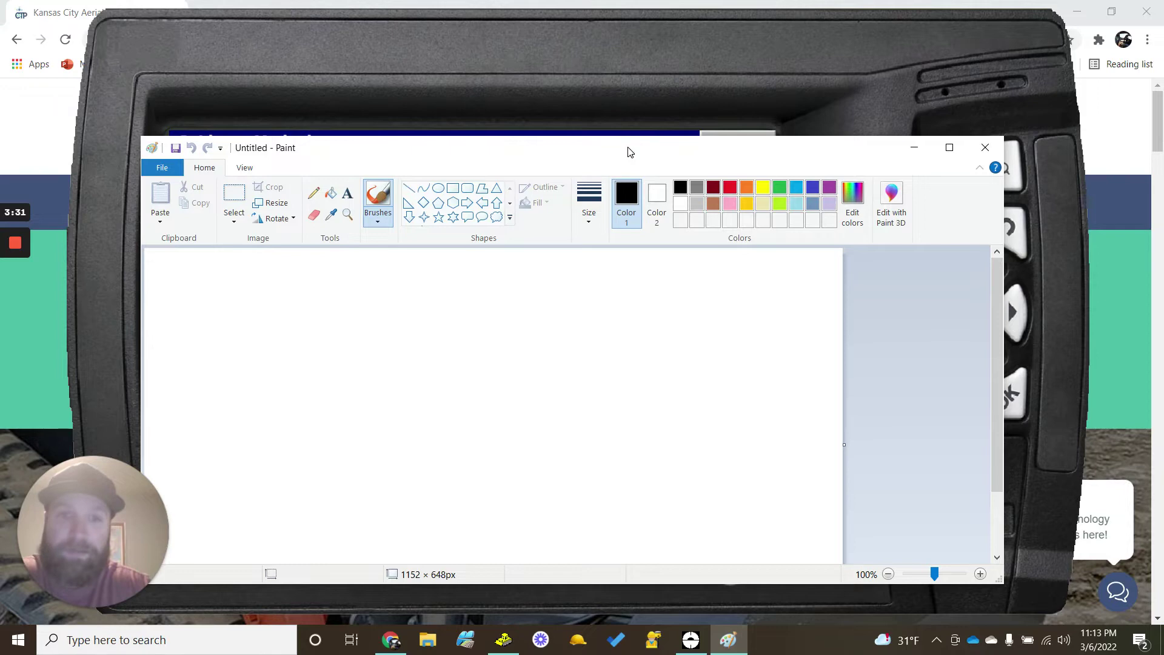
left_click_drag(628, 152, 615, 100)
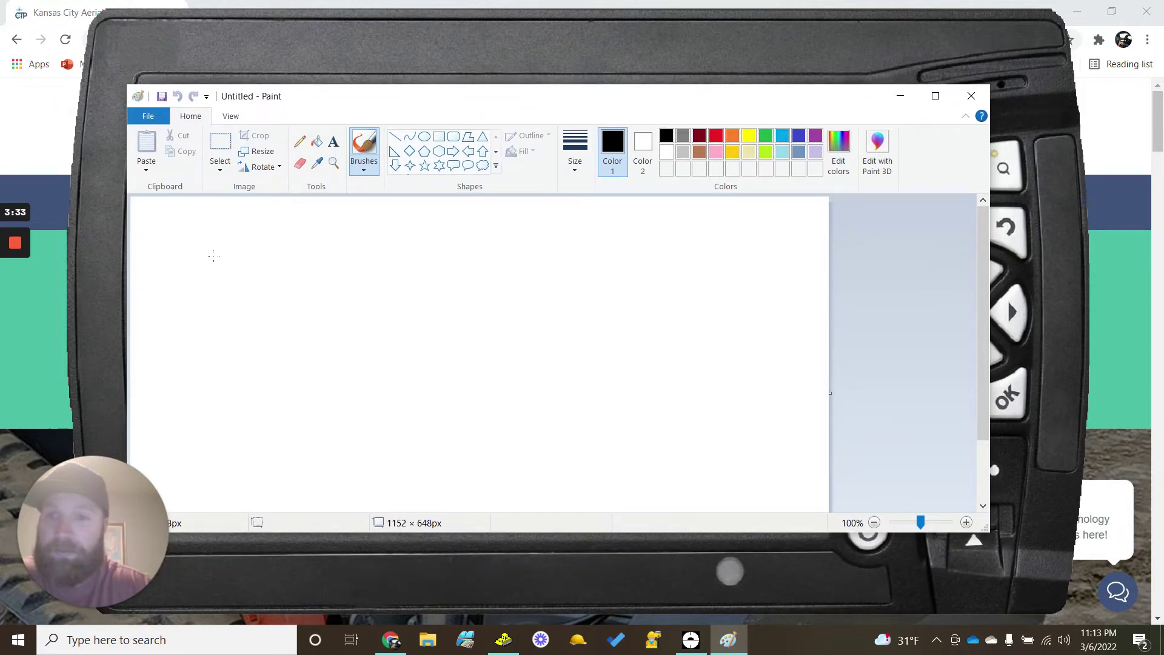
- Brush-sketch a slope line leveling into flat ground with a blade box resting on the slope
mouse_move(214, 256)
left_mouse_down()
mouse_move(324, 366)
mouse_move(471, 371)
left_mouse_up()
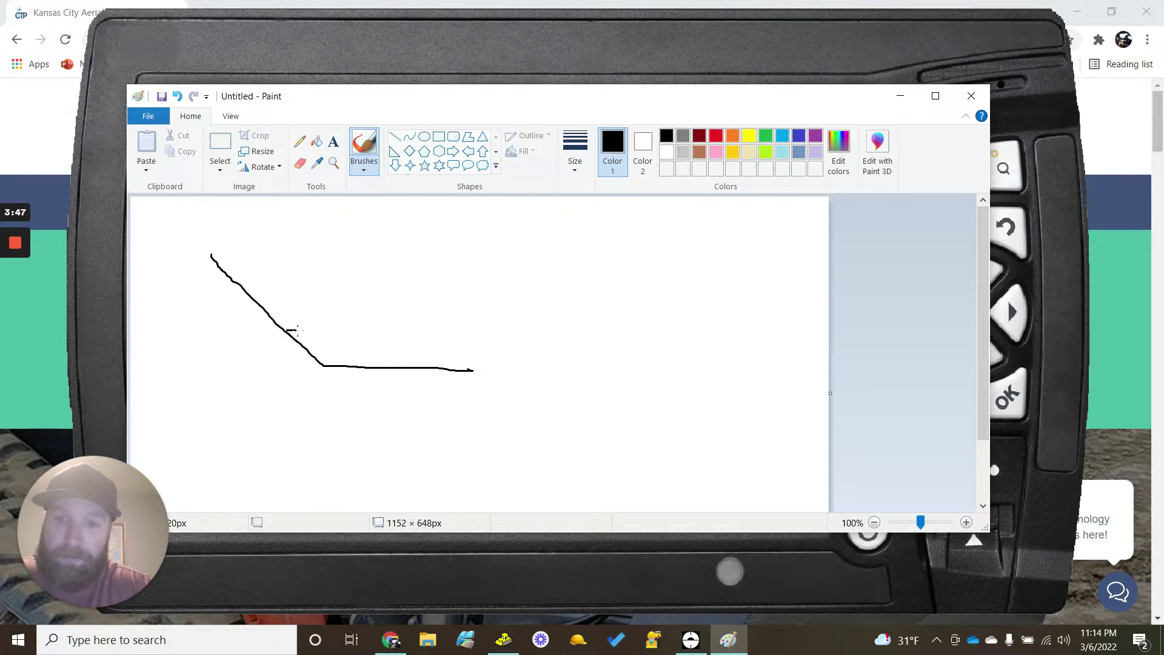
mouse_move(351, 347)
left_mouse_down()
mouse_move(394, 368)
mouse_move(400, 339)
left_mouse_up()
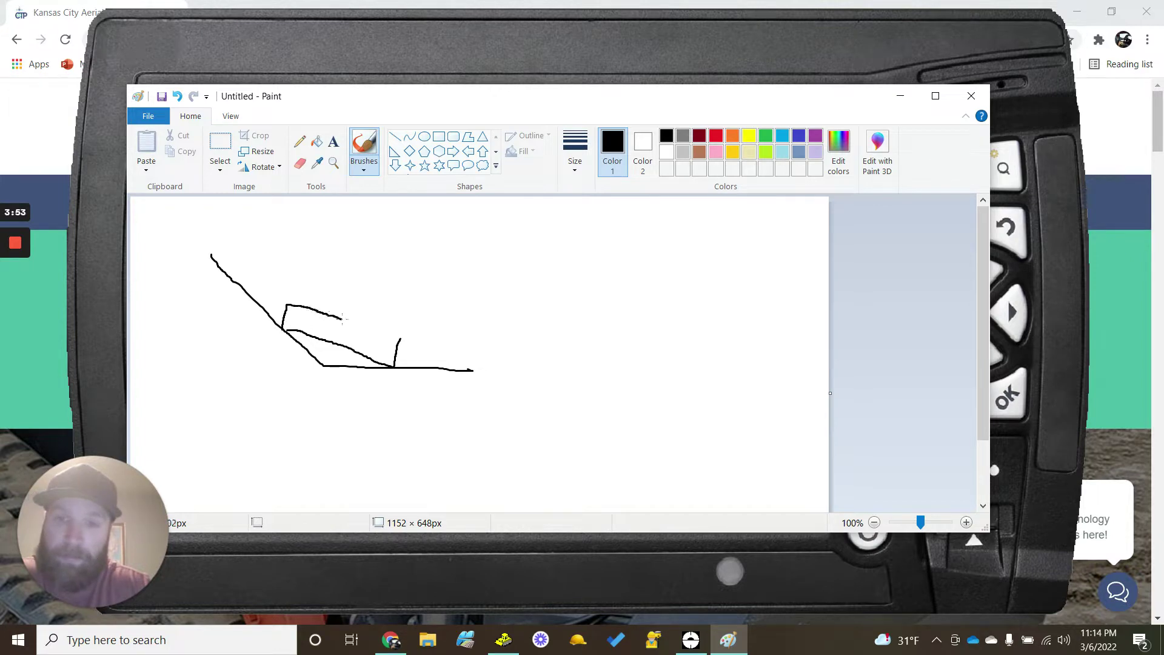
left_click_drag(343, 319, 374, 329)
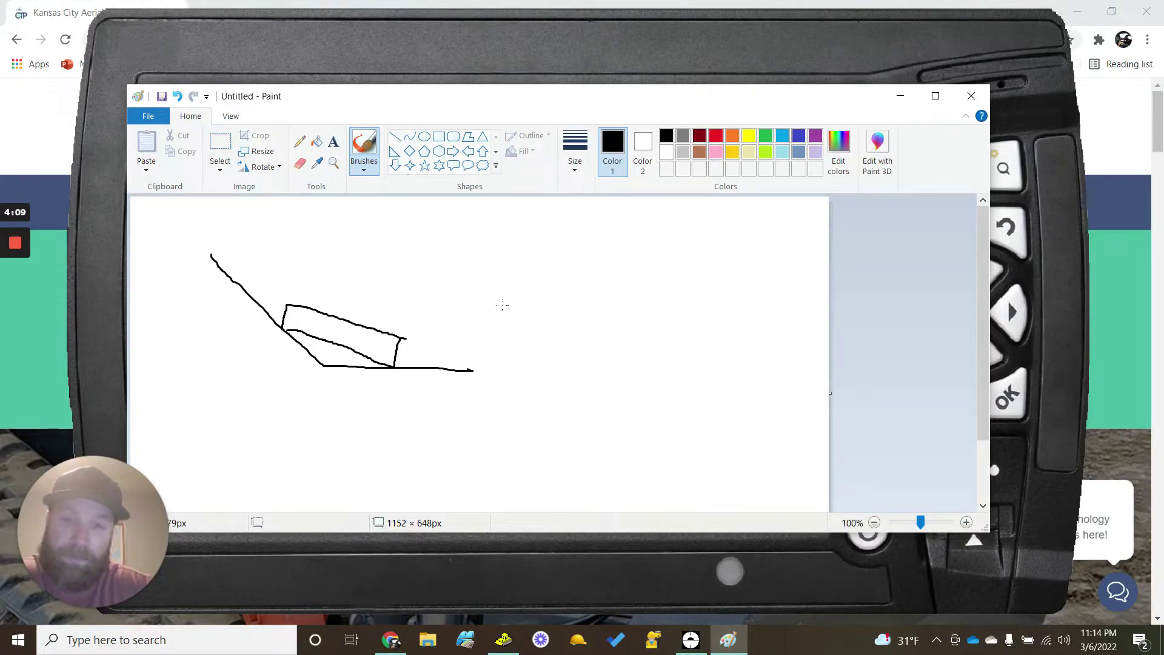
- Hand-write YES beside the blade sketch and minimize Paint
mouse_move(433, 283)
left_mouse_down()
mouse_move(458, 310)
mouse_move(450, 328)
mouse_move(499, 320)
mouse_move(498, 296)
mouse_move(539, 278)
left_mouse_up()
mouse_move(541, 289)
left_mouse_down()
mouse_move(502, 293)
mouse_move(512, 316)
left_mouse_up()
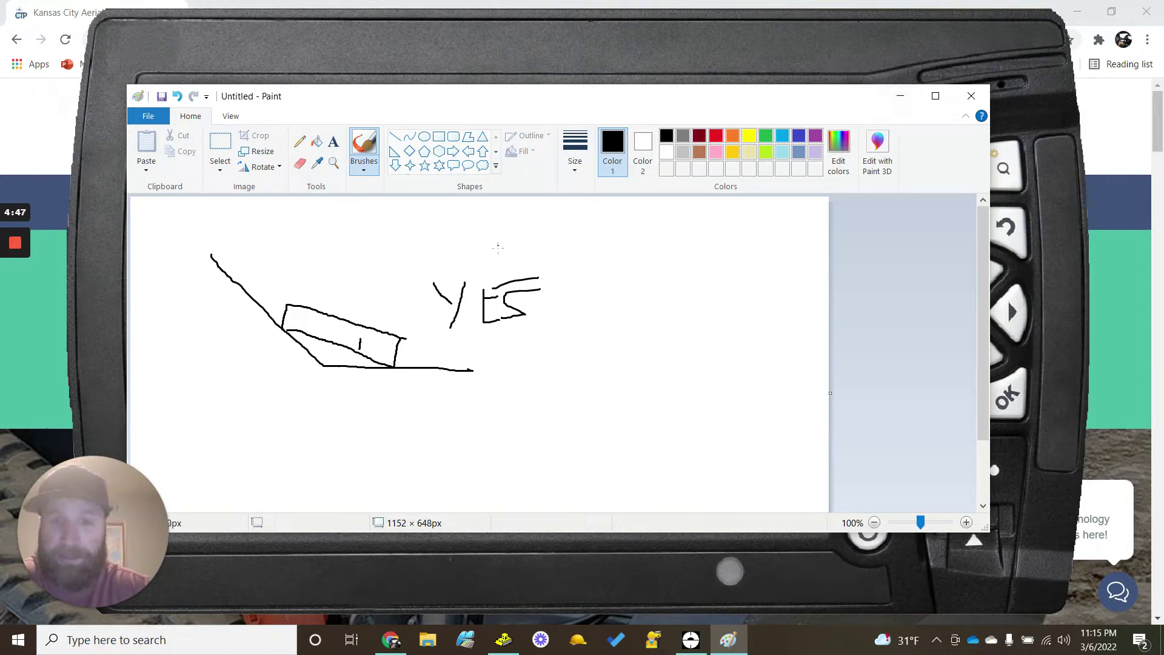
left_click(900, 97)
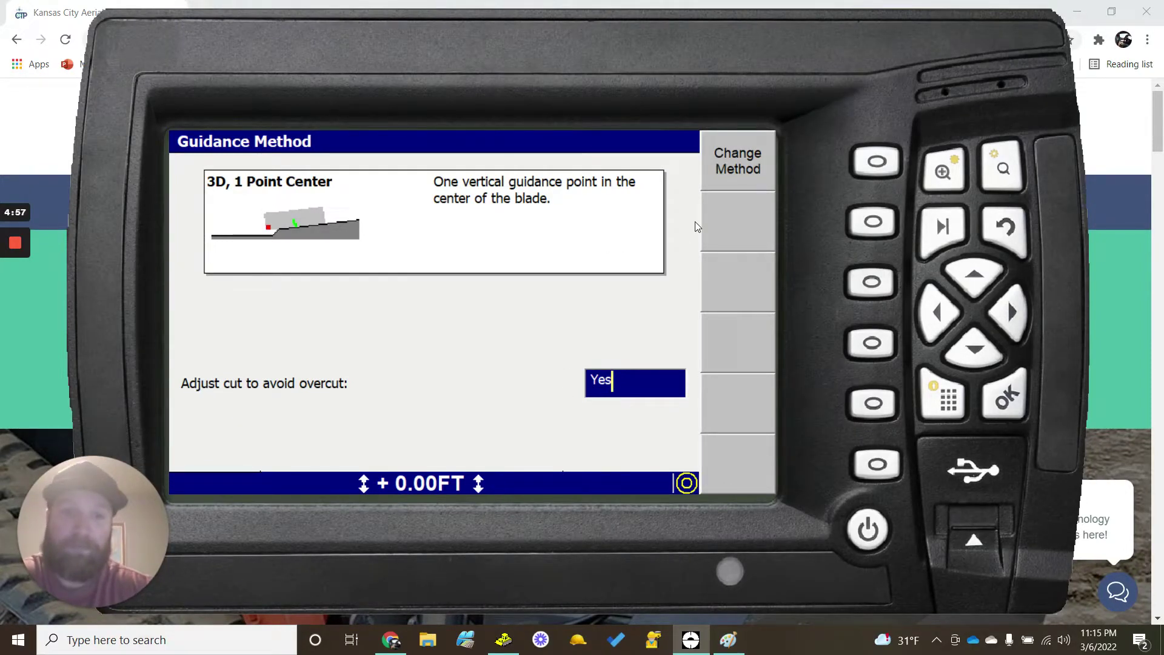
- Confirm the guidance method choice and back out of setup to the grading screen
left_click(859, 163)
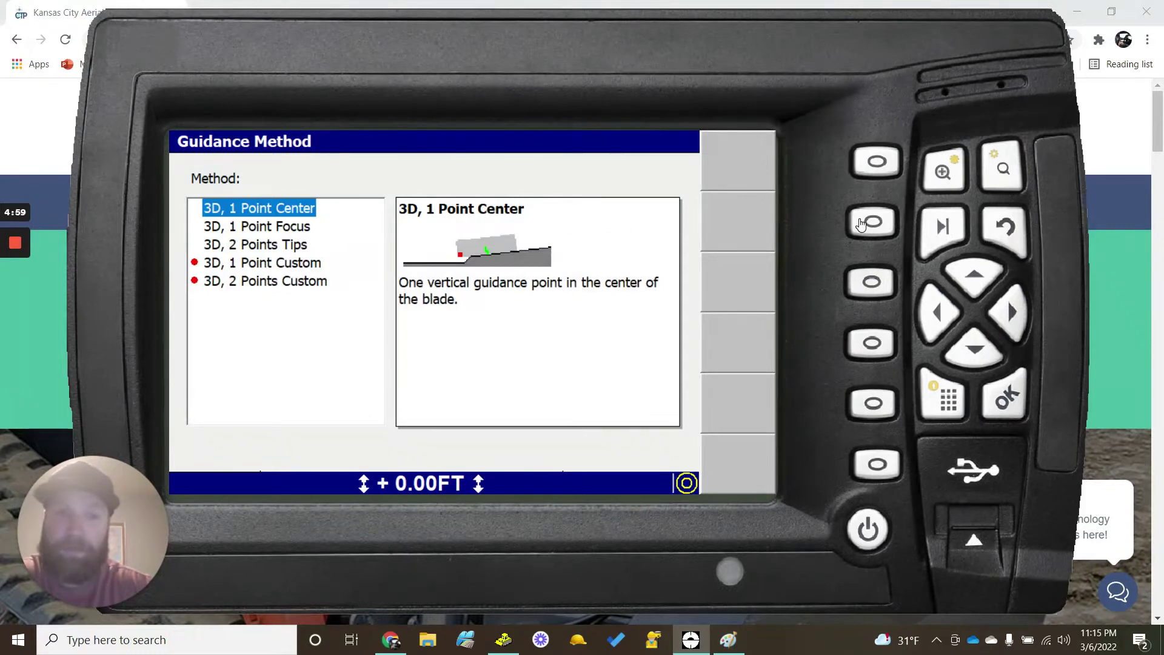
left_click(1013, 391)
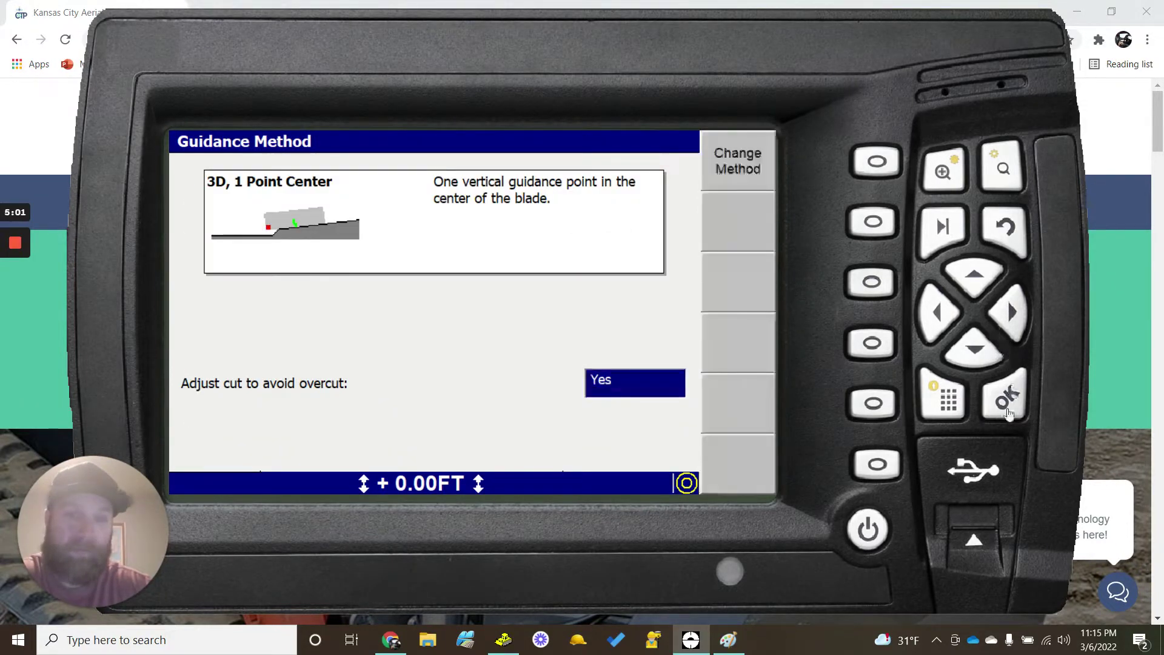
left_click(1008, 414)
left_click(1007, 226)
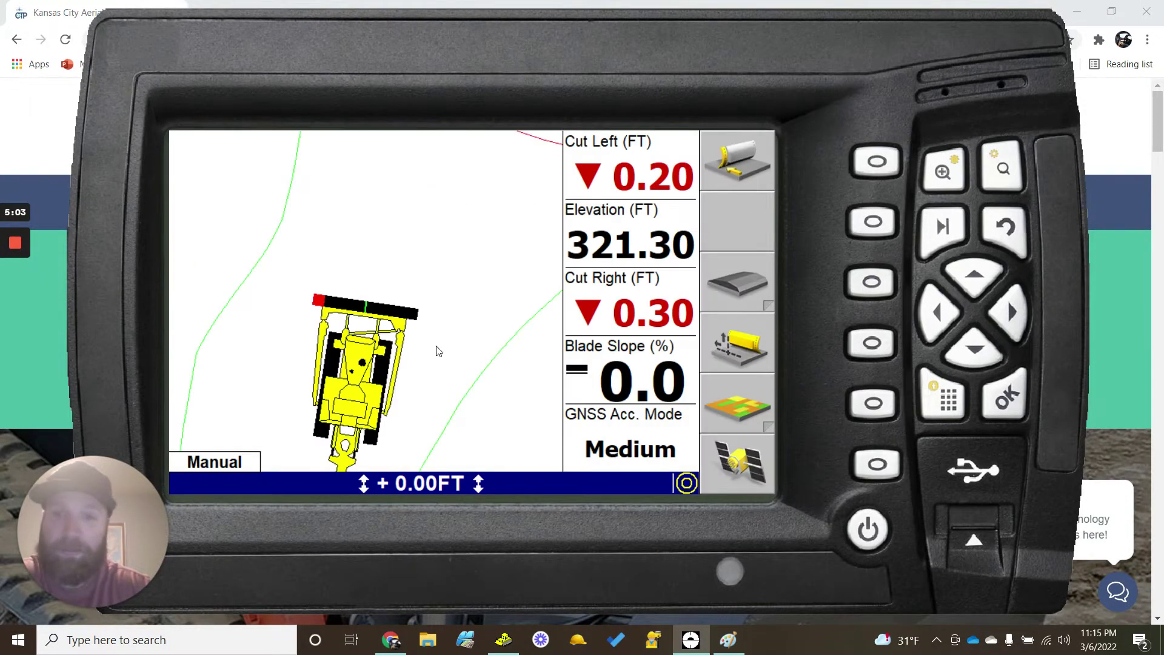
- Switch guidance to the blade's right end and cycle through cut/fill, profile, table and Cut Left/Right views
left_click(869, 171)
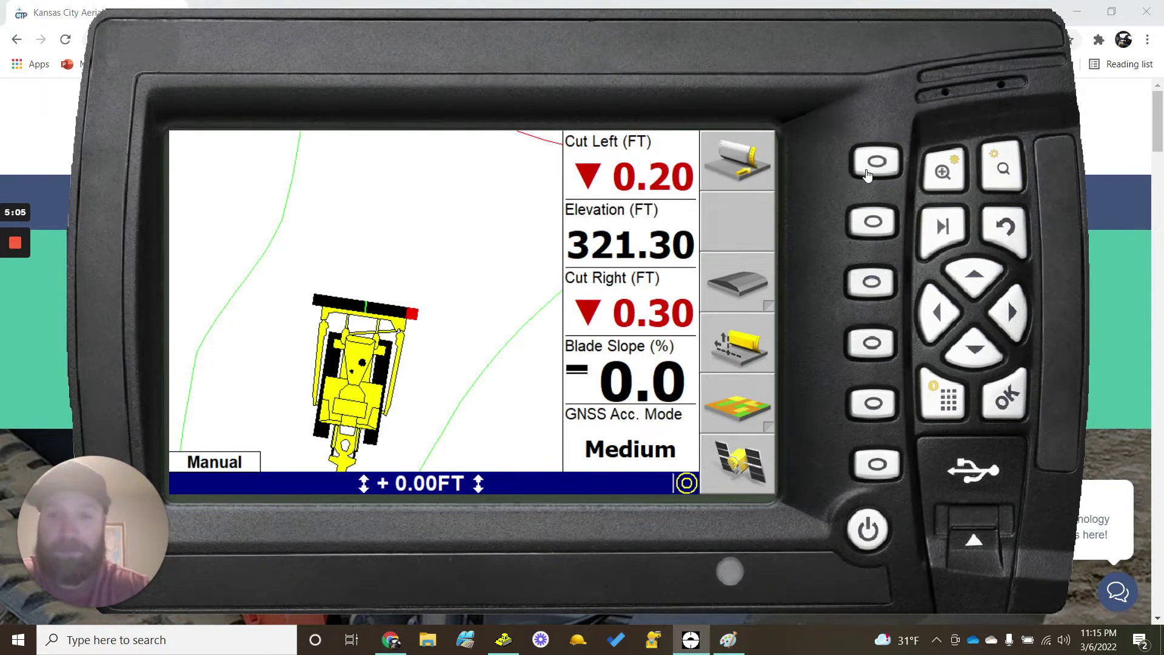
left_click(950, 228)
left_click(954, 227)
left_click(953, 227)
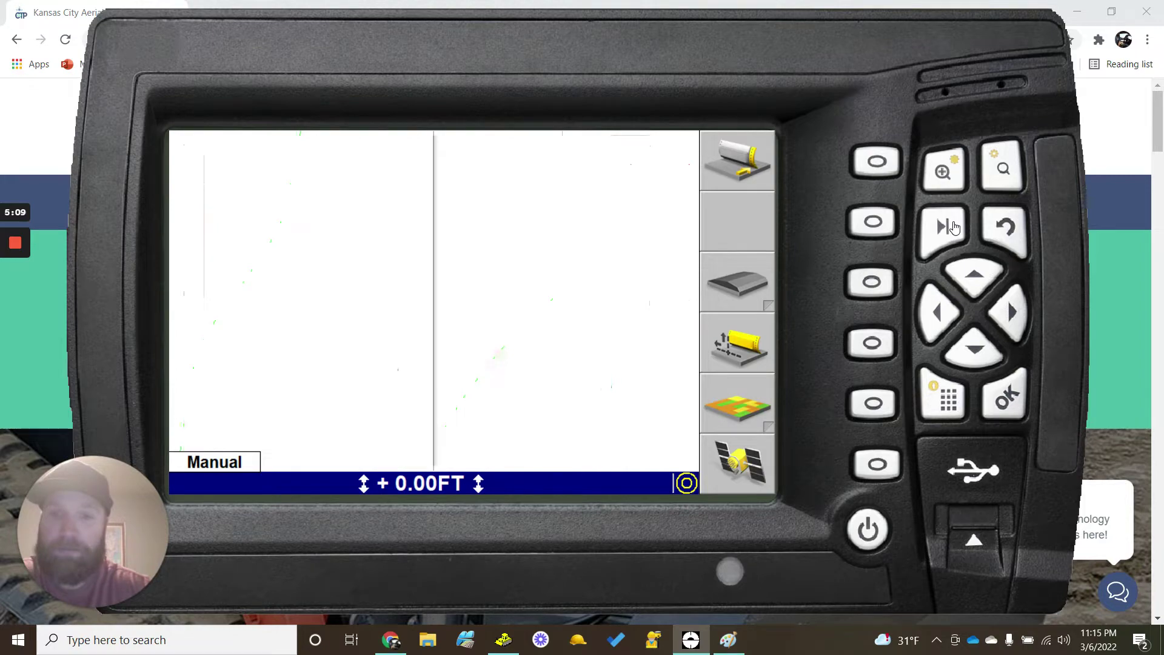
left_click(954, 227)
left_click(953, 227)
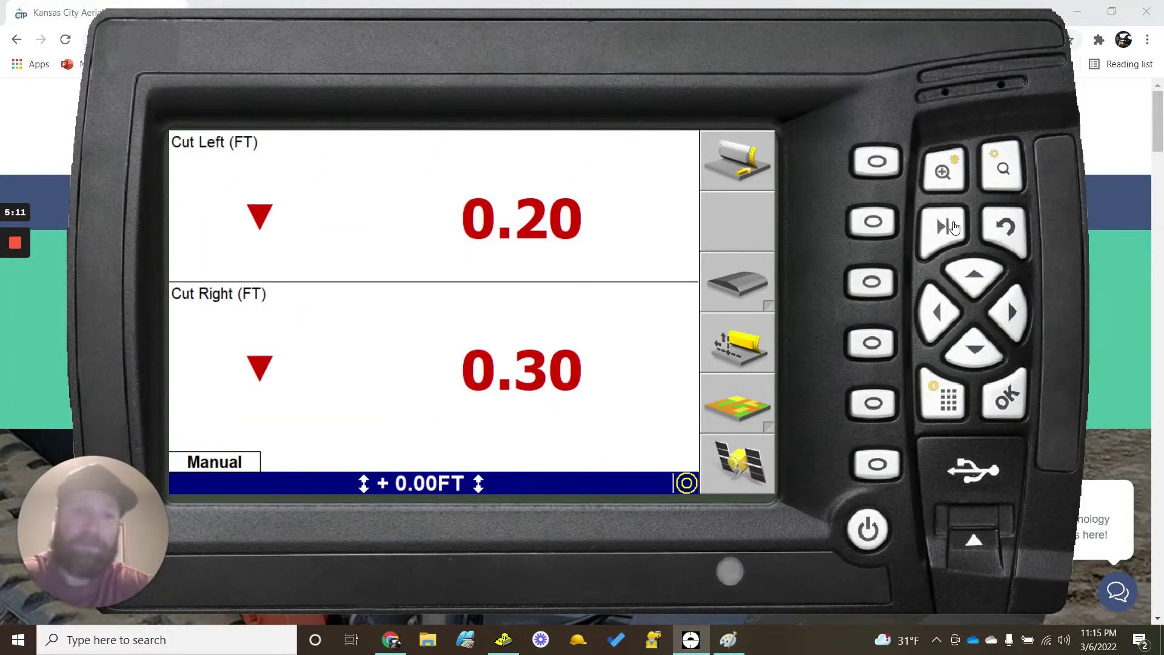
left_click(953, 227)
- Load the Training Road design, accept the avoidance-zone warning, and return to the grading map at 747.00 FT
left_click(667, 243)
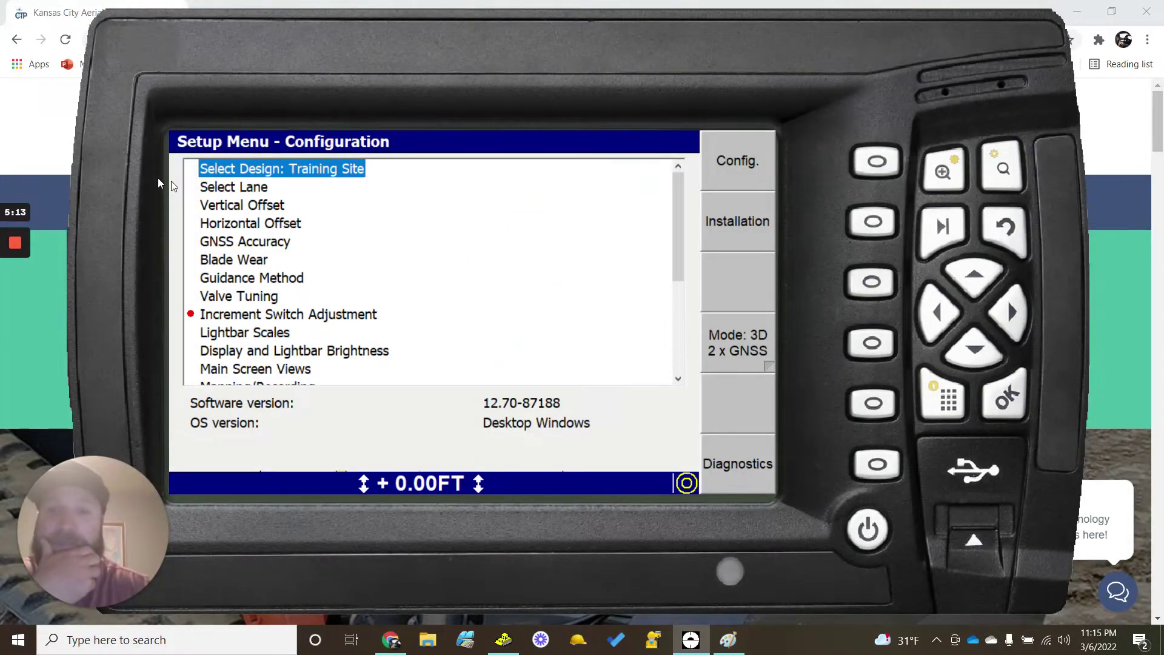
left_click(1004, 388)
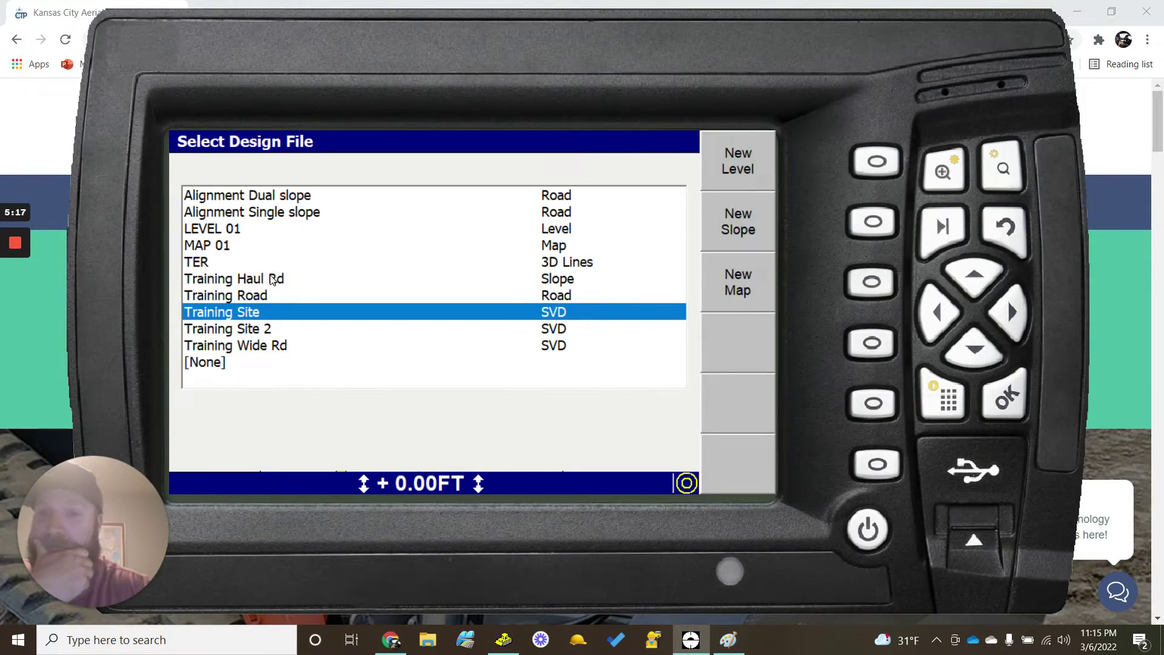
left_click(260, 296)
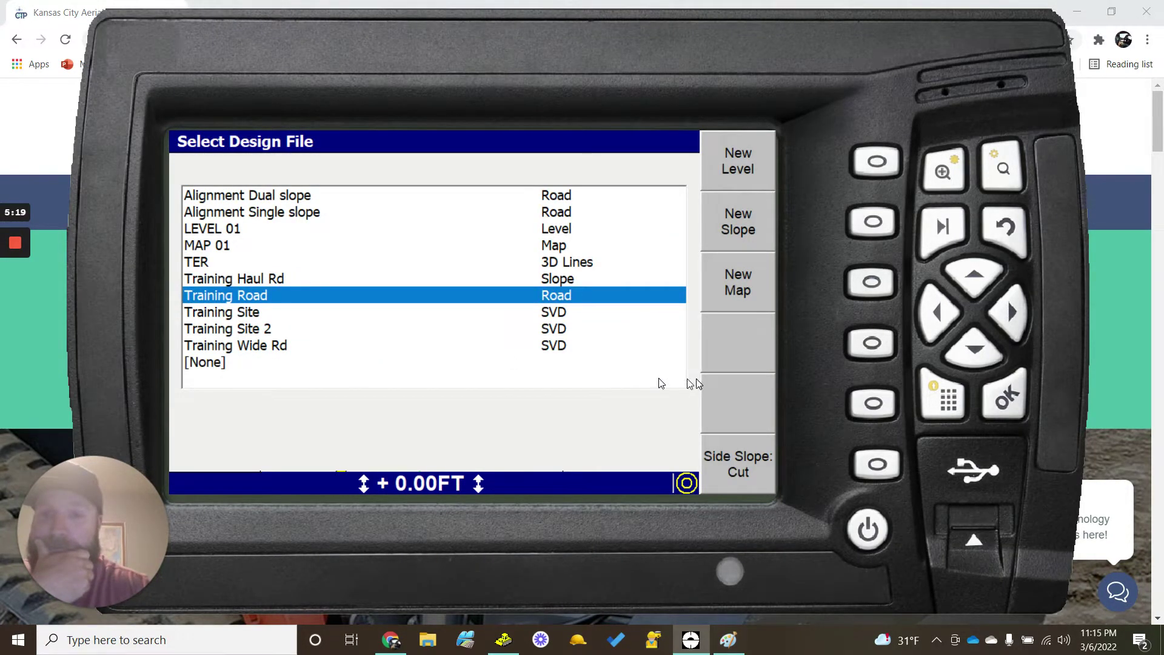
left_click(993, 404)
left_click(995, 405)
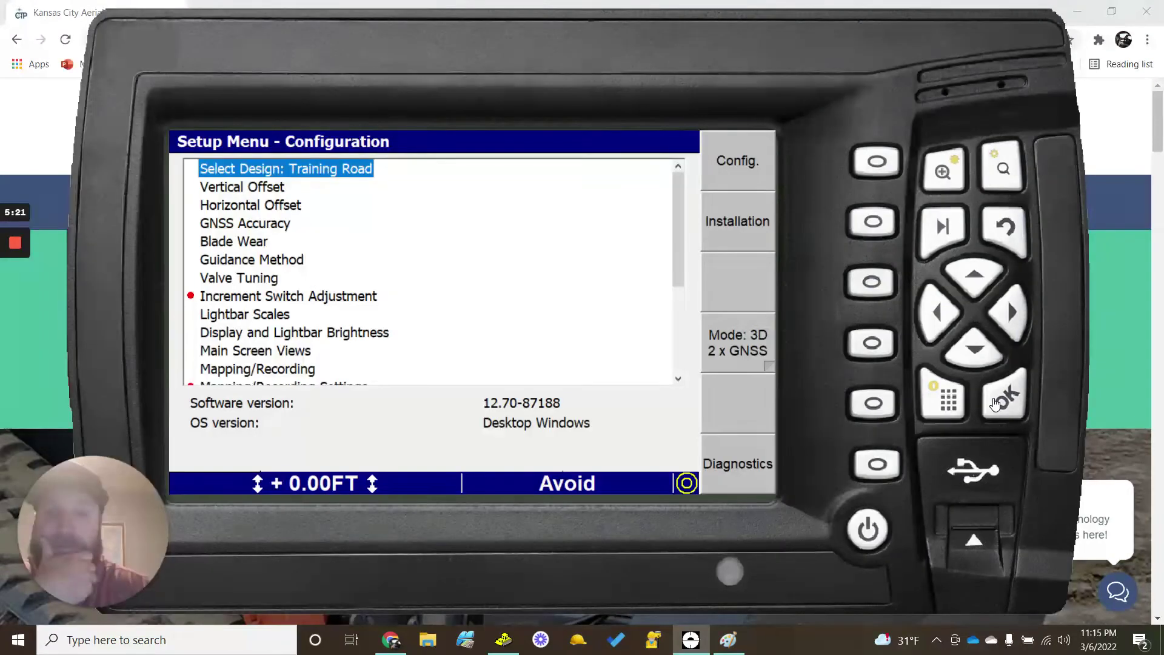
left_click(1004, 226)
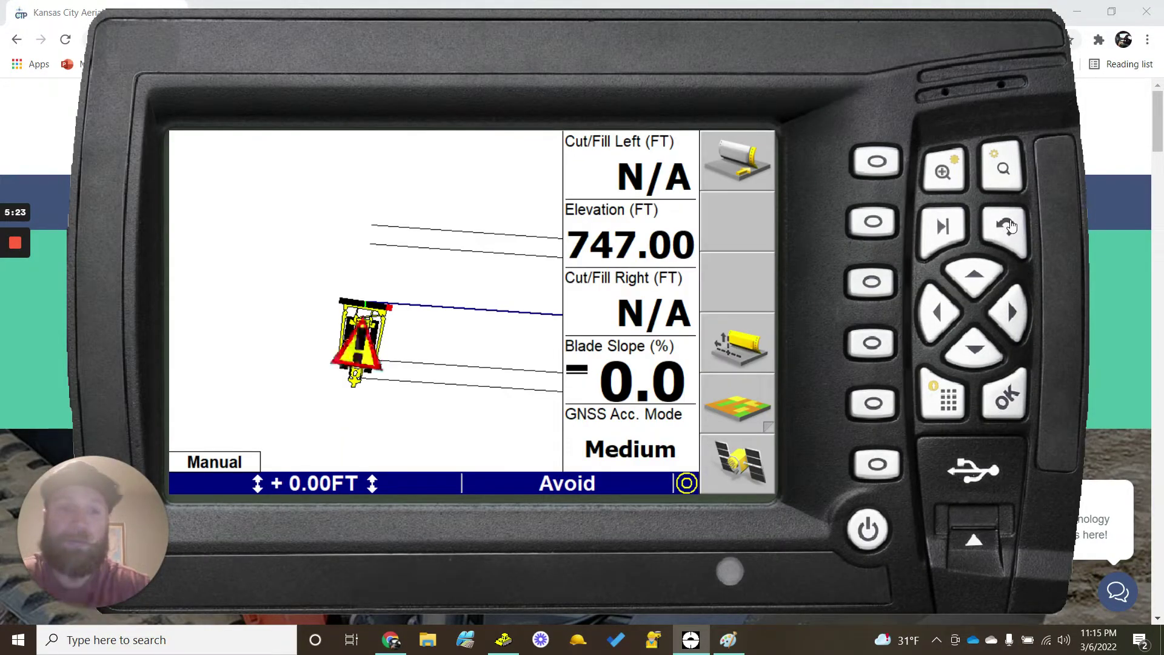
- Cycle through the map overlays, cross-section, data table and cut/fill readout to the plan view
left_click(943, 236)
left_click(943, 237)
left_click(943, 237)
left_click(944, 236)
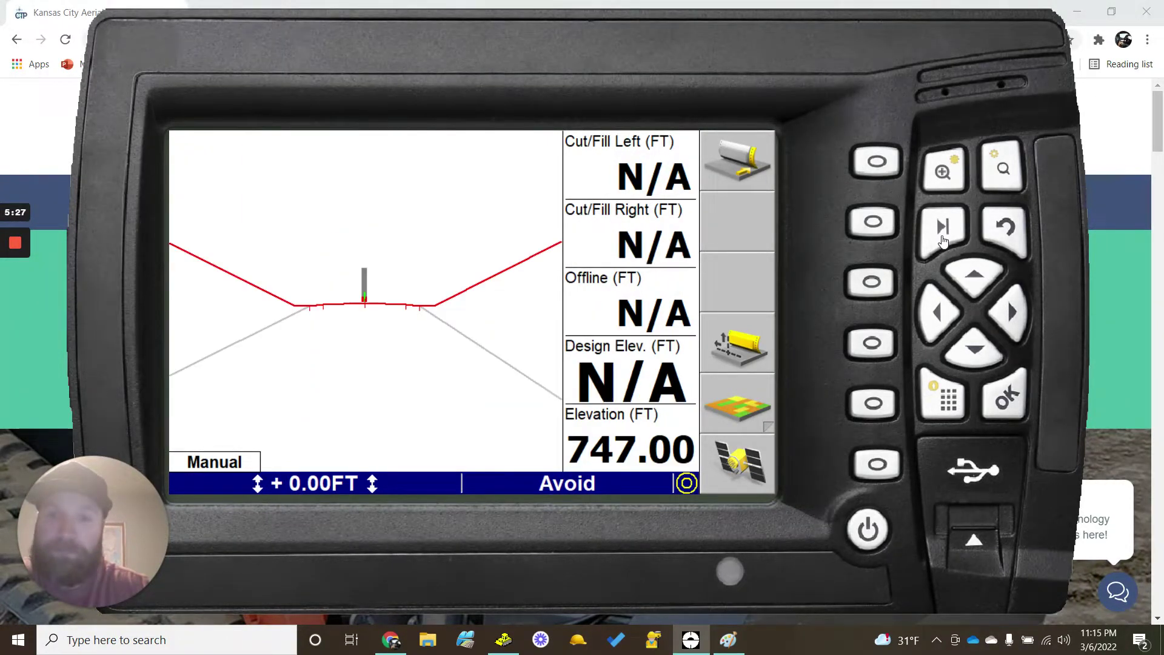
left_click(943, 236)
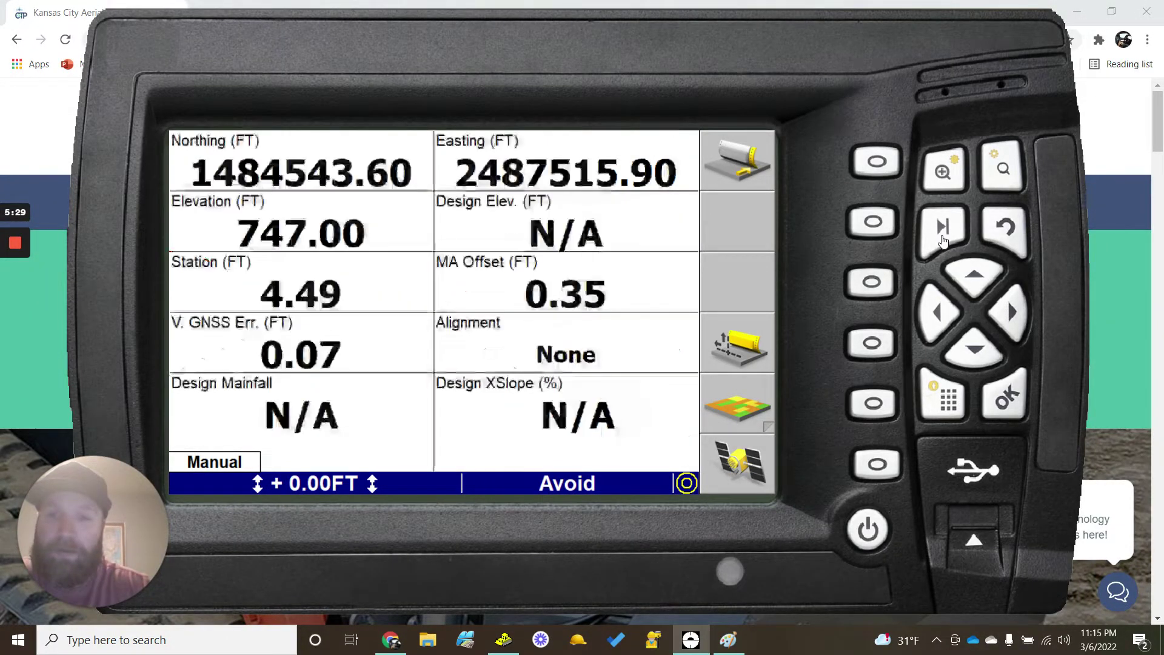
left_click(943, 237)
left_click(943, 236)
- Page back around to the cross-section view and bring up the MCGSim machine simulator
left_click(943, 237)
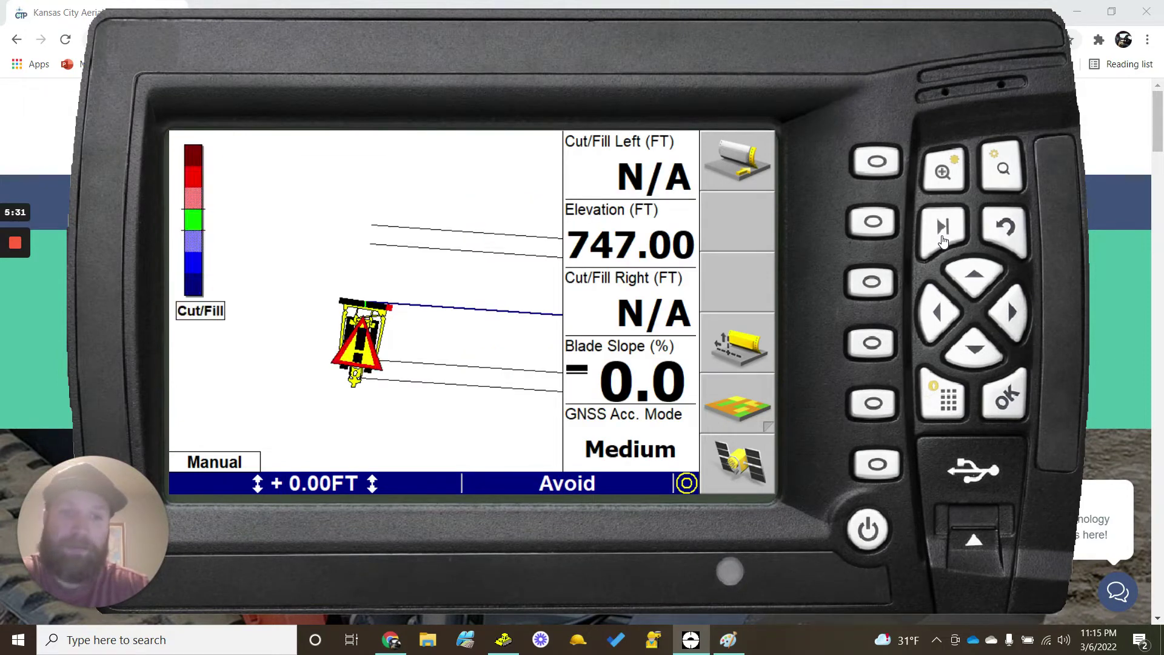
left_click(943, 236)
left_click(943, 236)
left_click(944, 237)
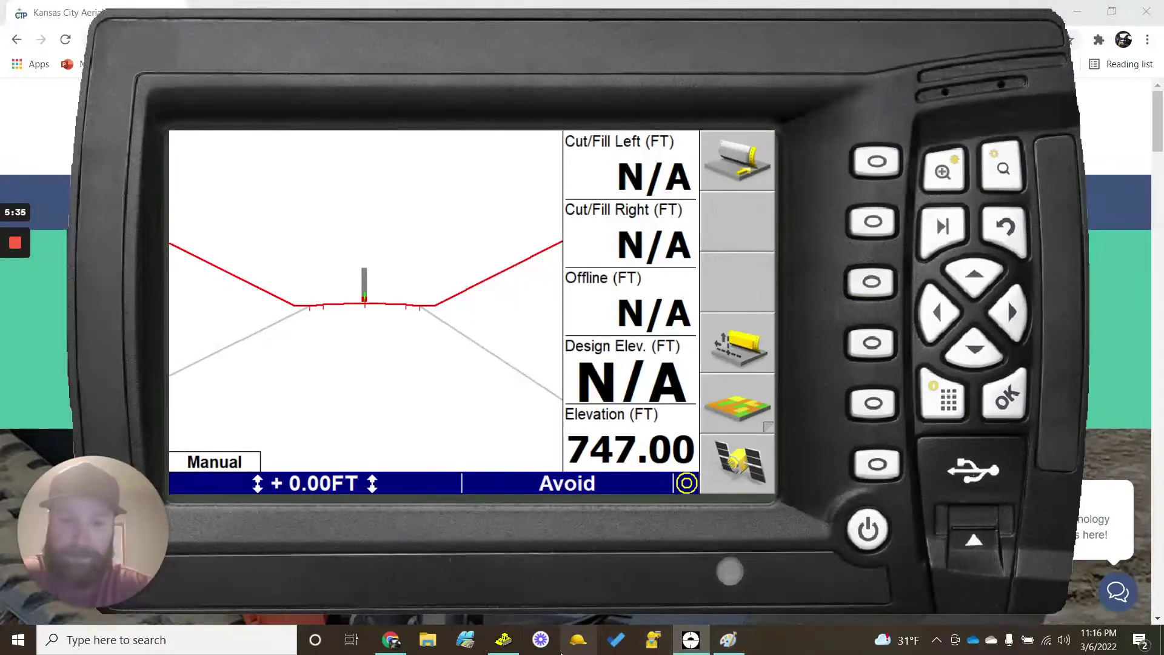
left_click(503, 640)
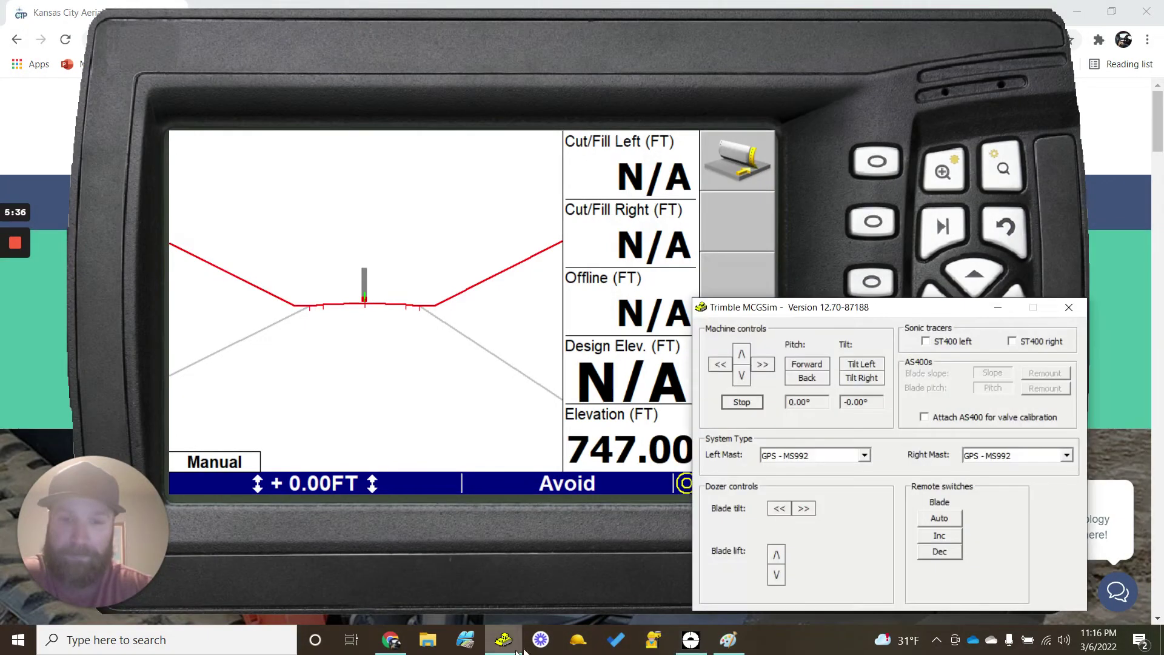
- Drive the dozer forward and right until Cut Left 0.45 and Cut Right 0.25, then show the plan view
left_click(769, 366)
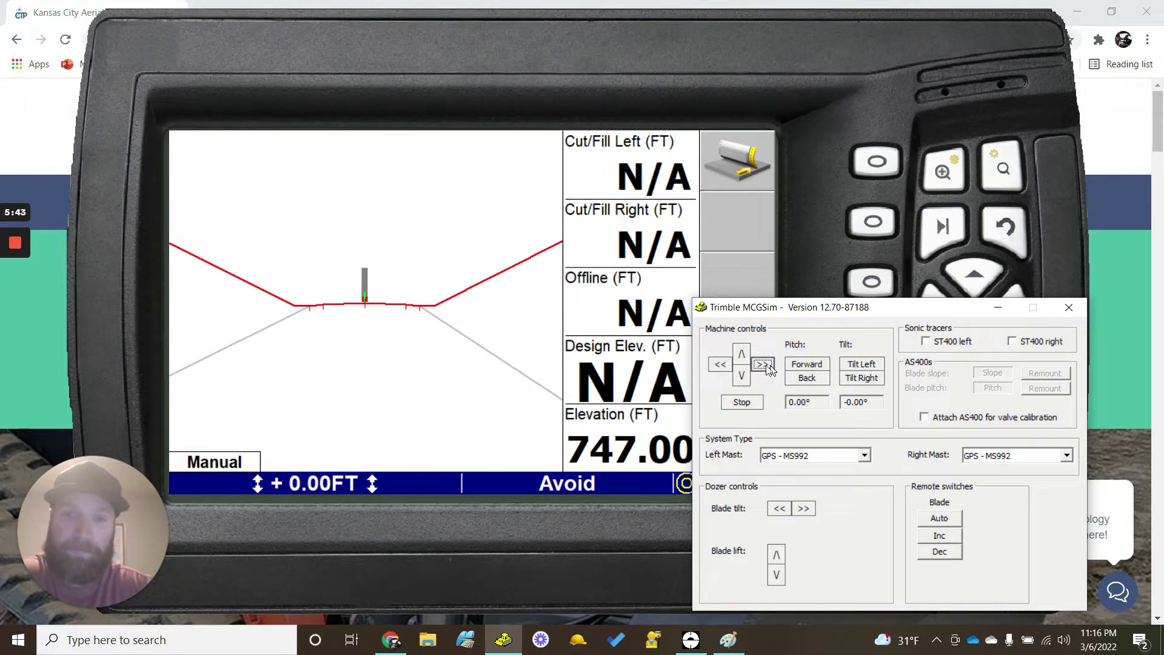
left_click(743, 355)
left_click(763, 365)
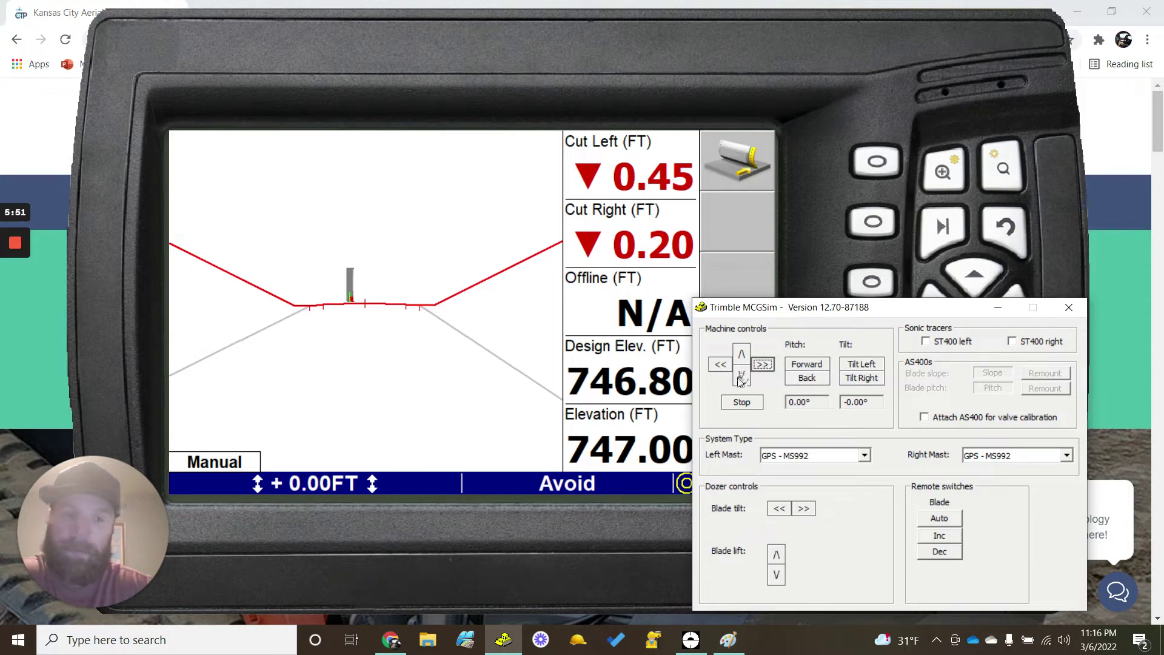
left_click(750, 403)
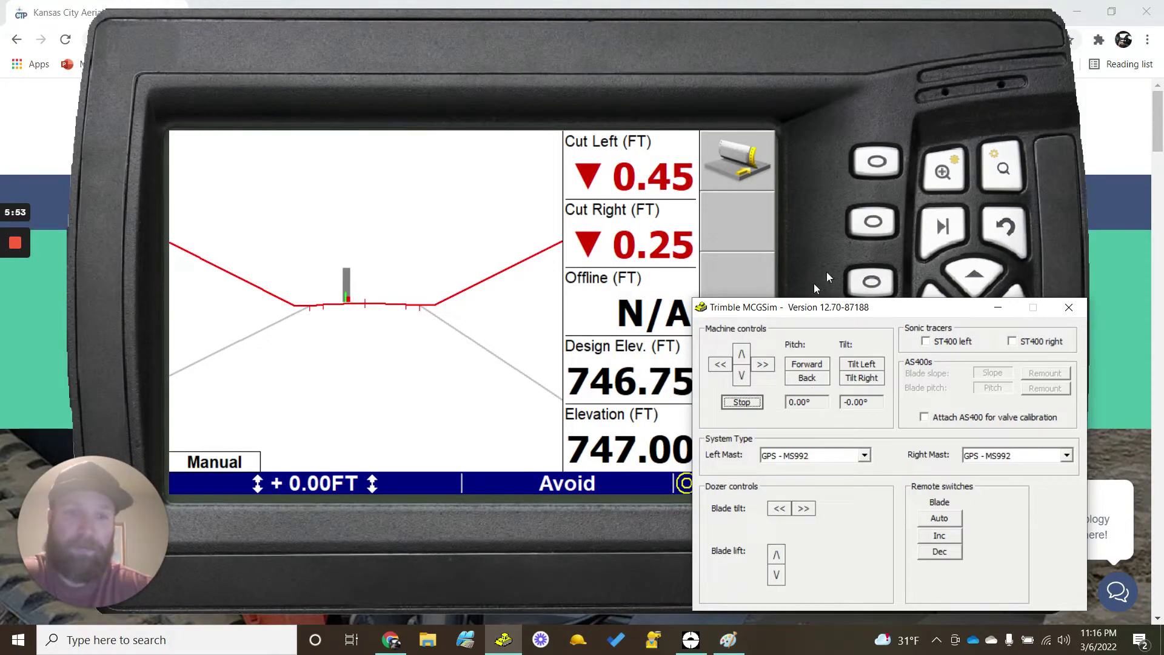
left_click(951, 240)
left_click(949, 240)
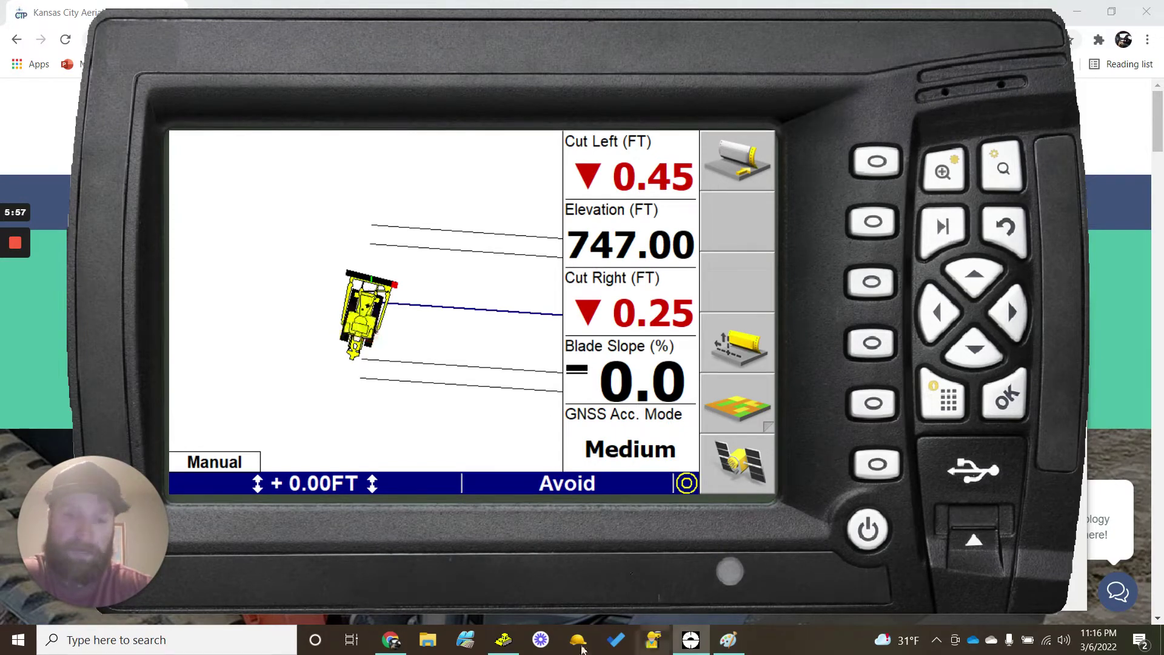
- Steer the simulated dozer right three times to align with the road lines, then minimize MCGSim
left_click(504, 640)
left_click(763, 364)
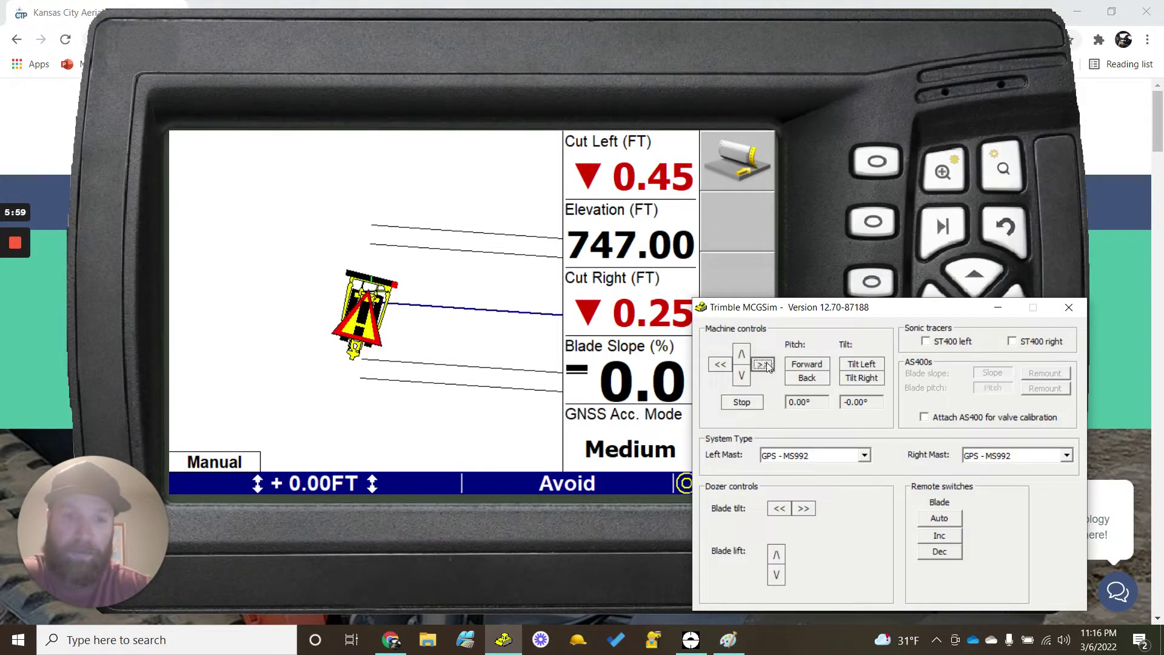
left_click(762, 364)
left_click(762, 364)
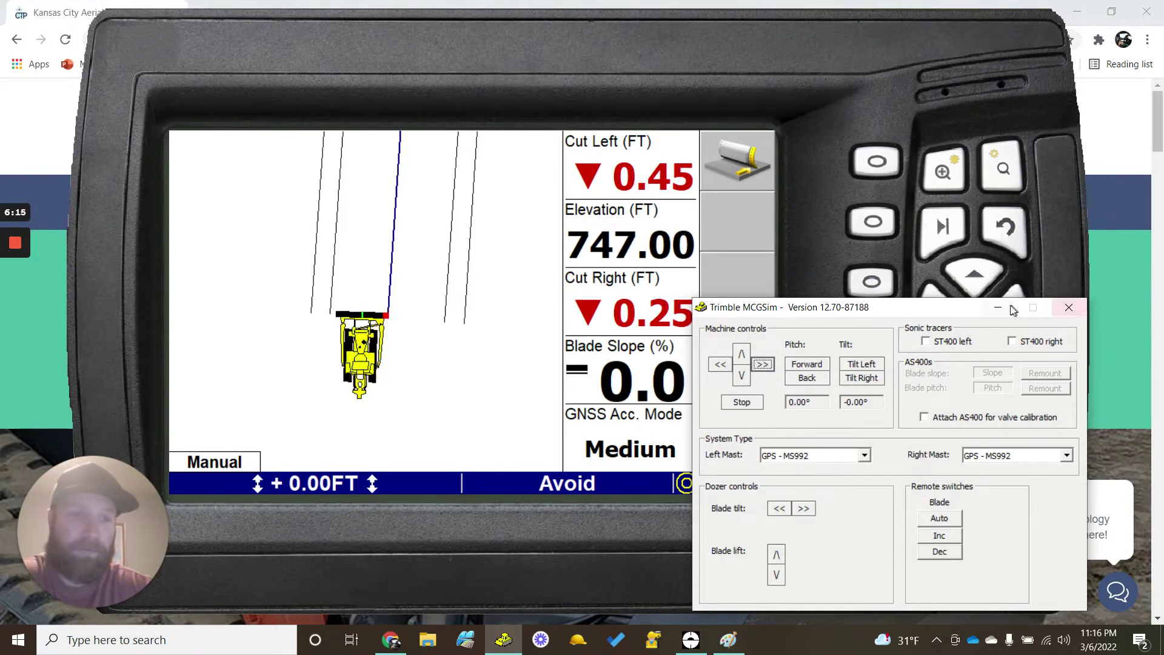
left_click(1069, 306)
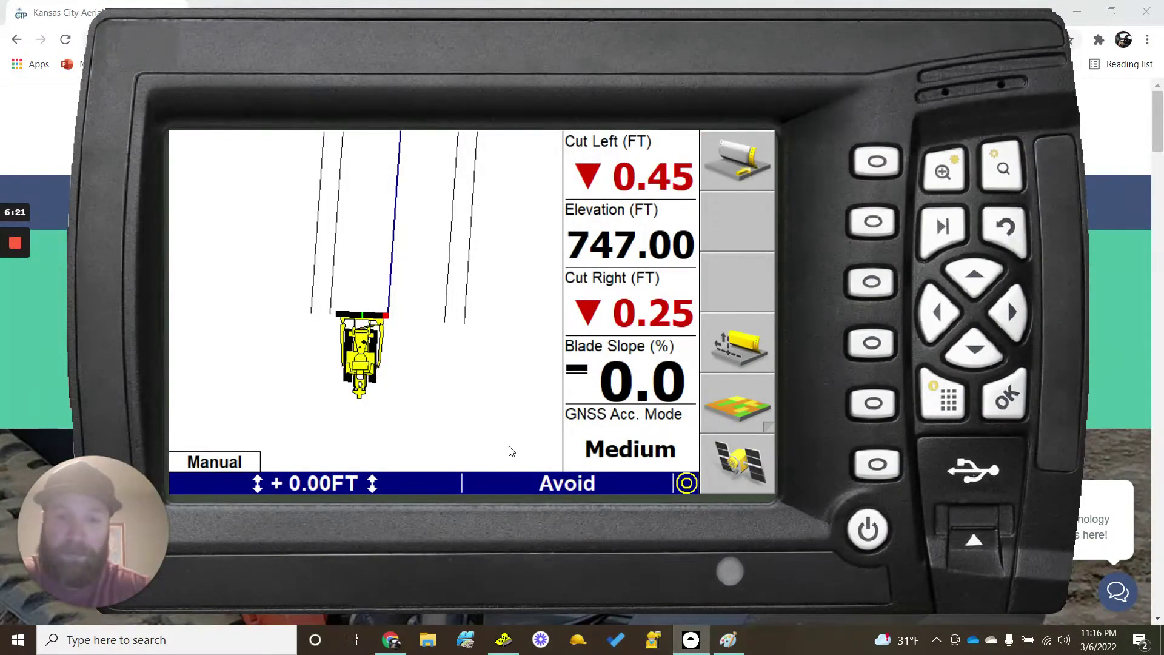
- Page past the map overlays to the cross-section view showing Design Elev. 746.75 FT
left_click(948, 226)
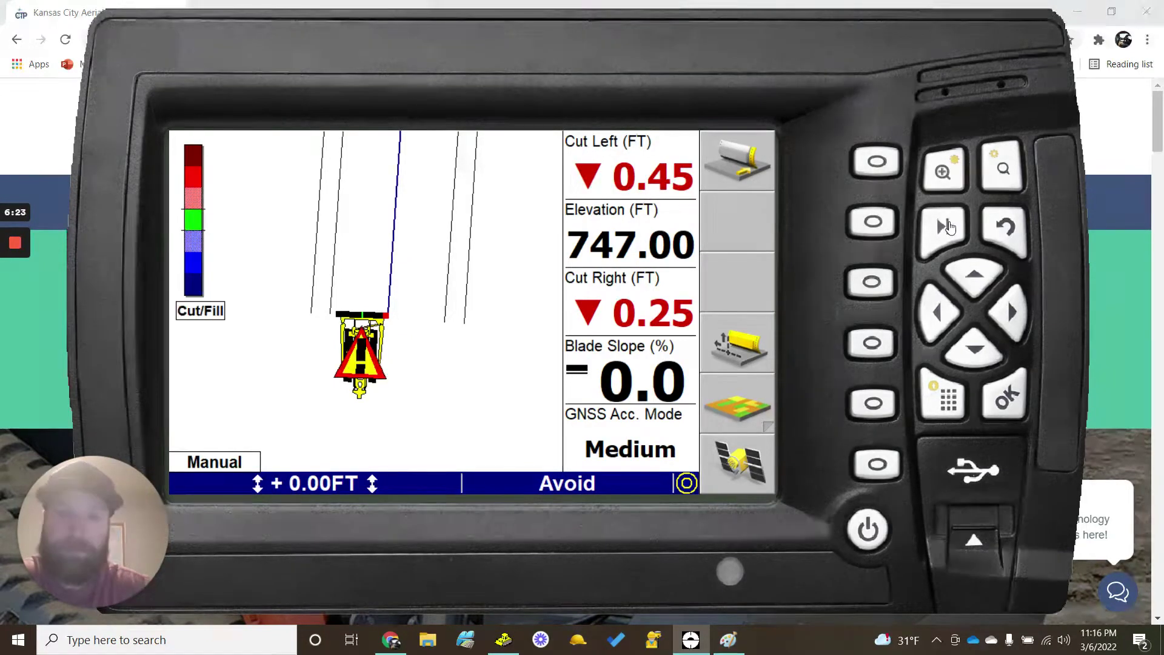
left_click(949, 227)
left_click(949, 227)
left_click(948, 226)
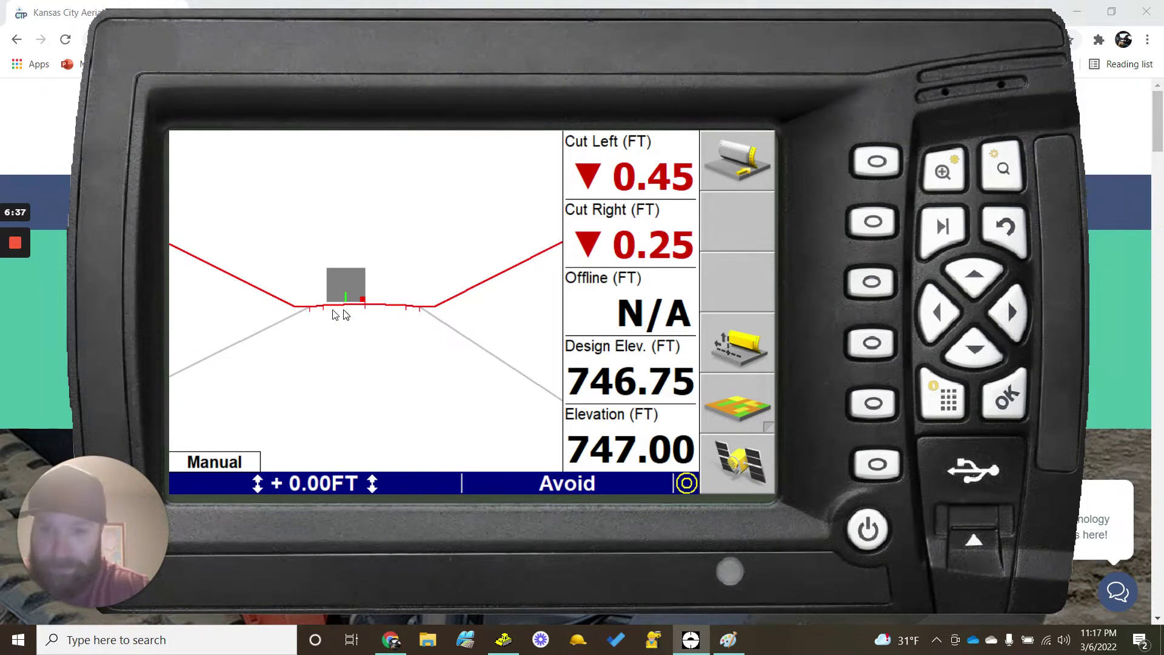
- Zoom in twice so the machine box and red design line appear larger
left_click(939, 175)
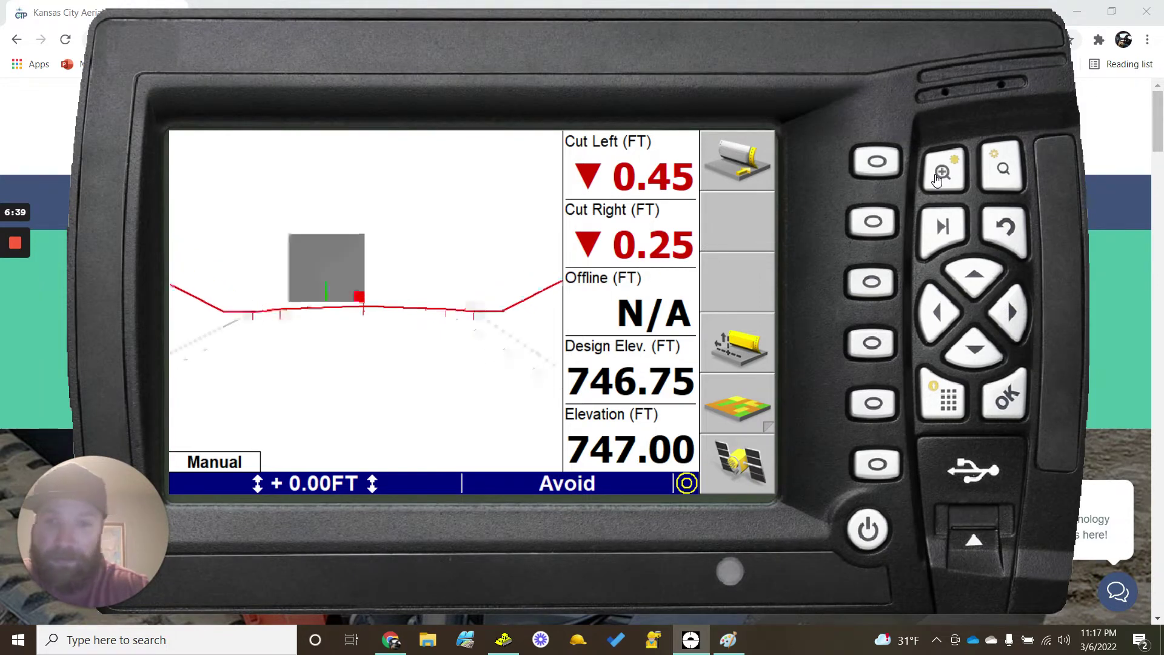
left_click(938, 175)
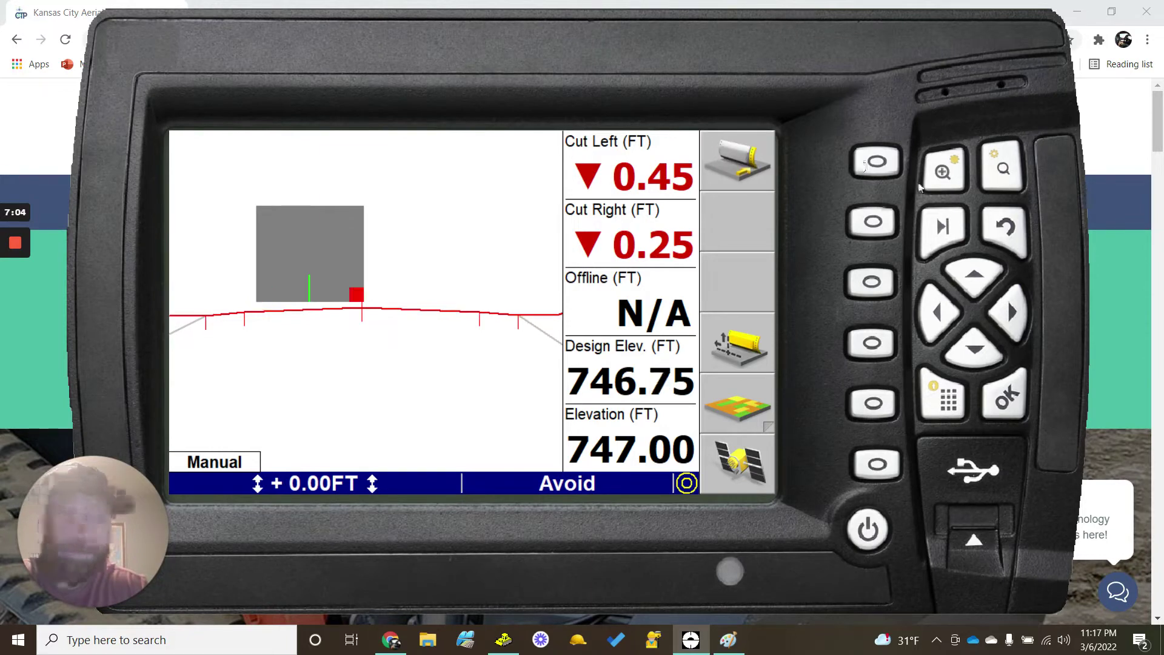
- Set the Guidance Method to 3D, 1 Point Focus with overcut avoidance Yes, then exit setup
left_click(949, 400)
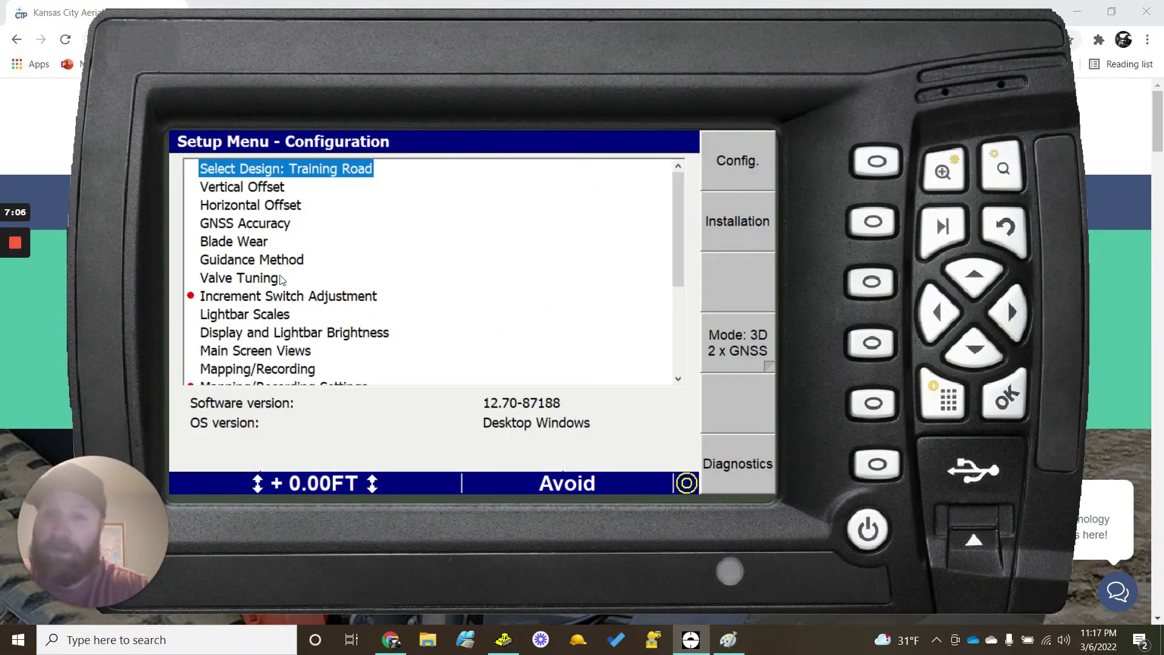
left_click(276, 267)
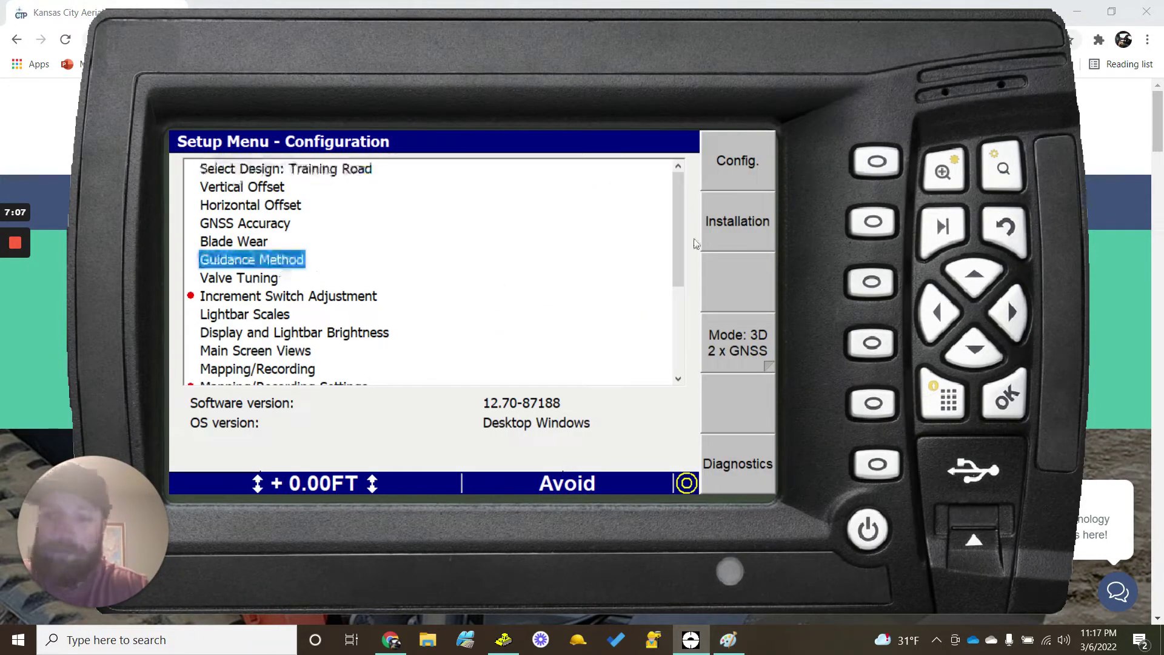
left_click(1005, 397)
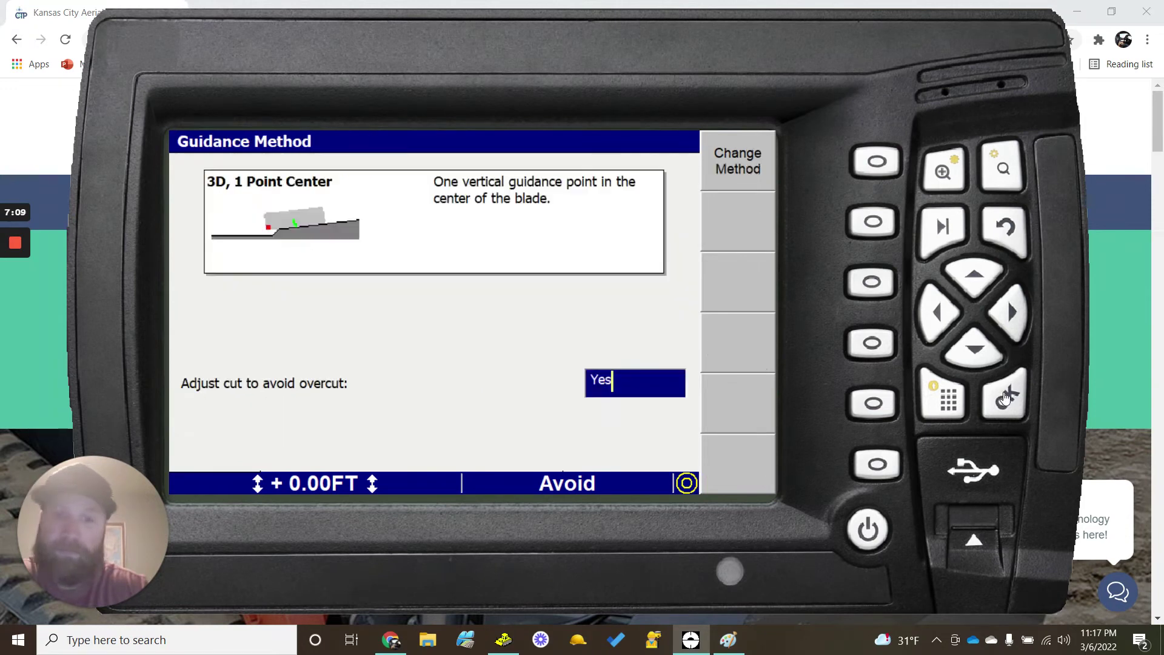
left_click(861, 160)
left_click(306, 228)
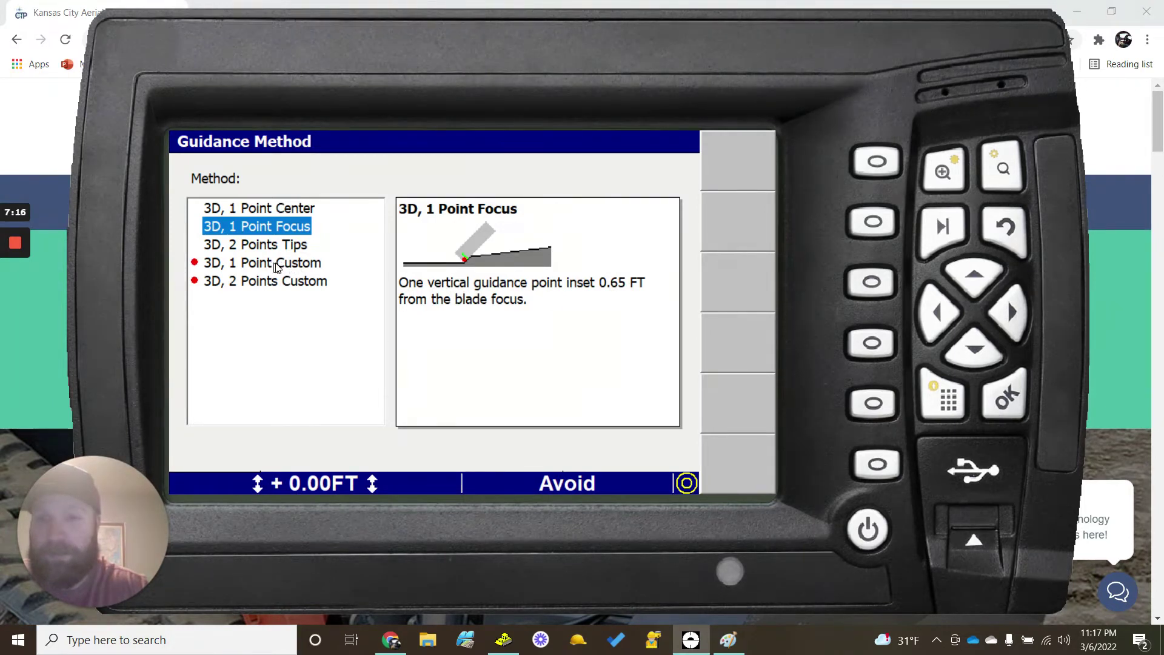
left_click(1024, 405)
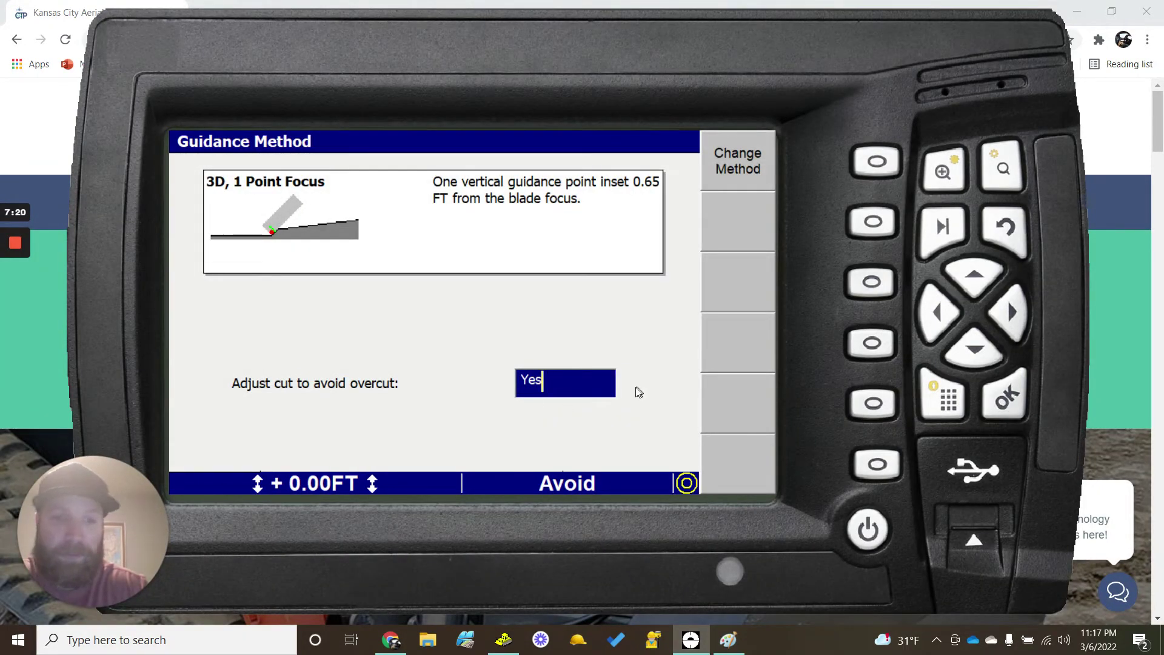
left_click(1007, 395)
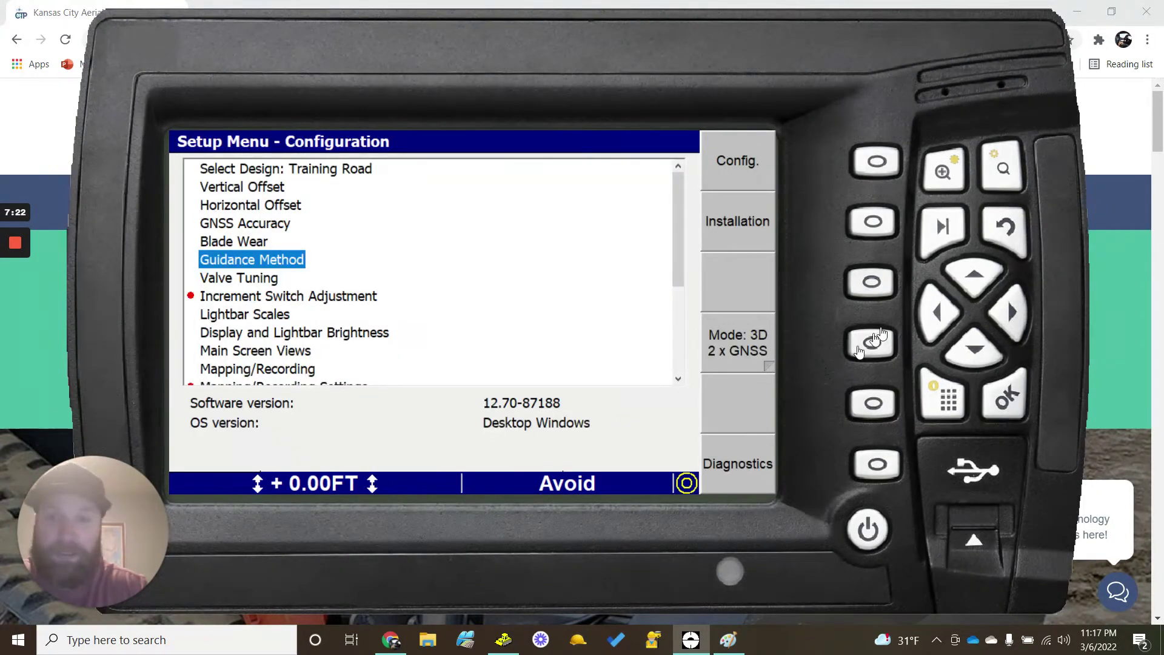
left_click(1019, 244)
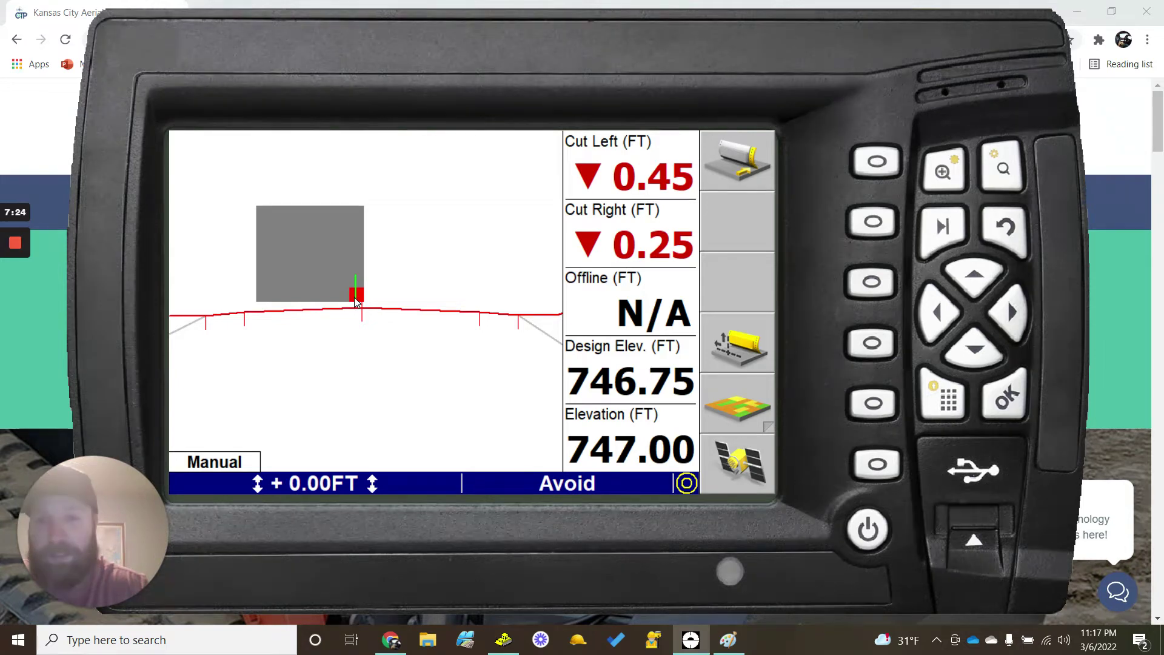
- Move the guidance focus to the left blade edge, giving Design Elev. 746.55 FT
left_click(865, 171)
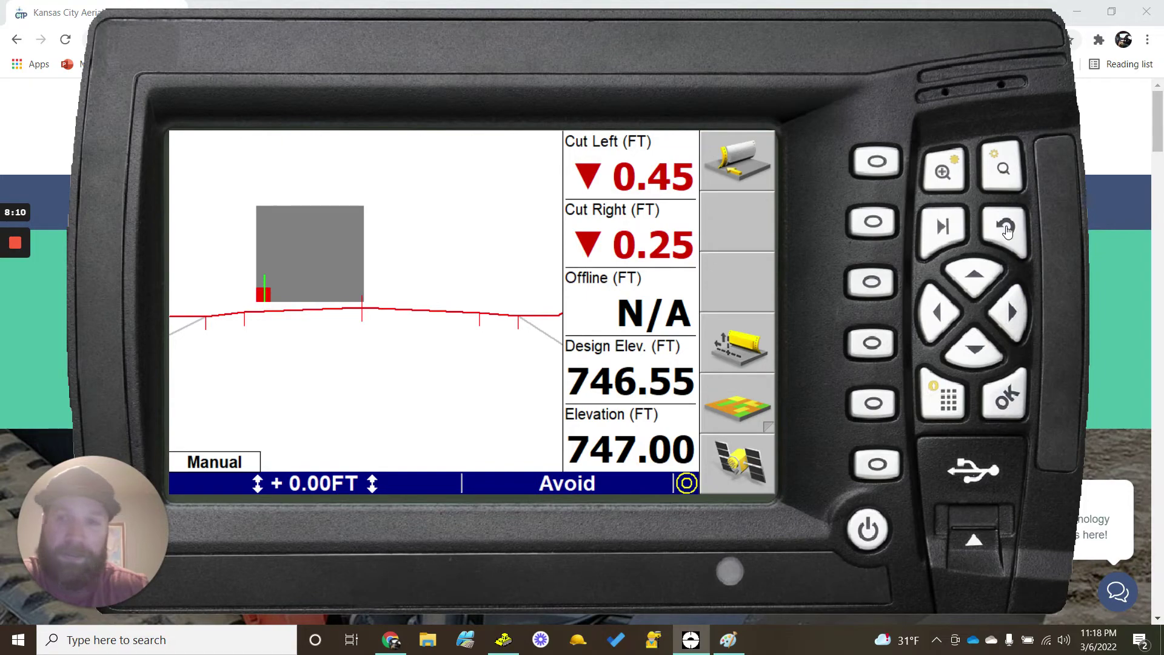
- Open Setup Menu – Configuration and scroll through its settings, with Training Road selected
left_click(935, 414)
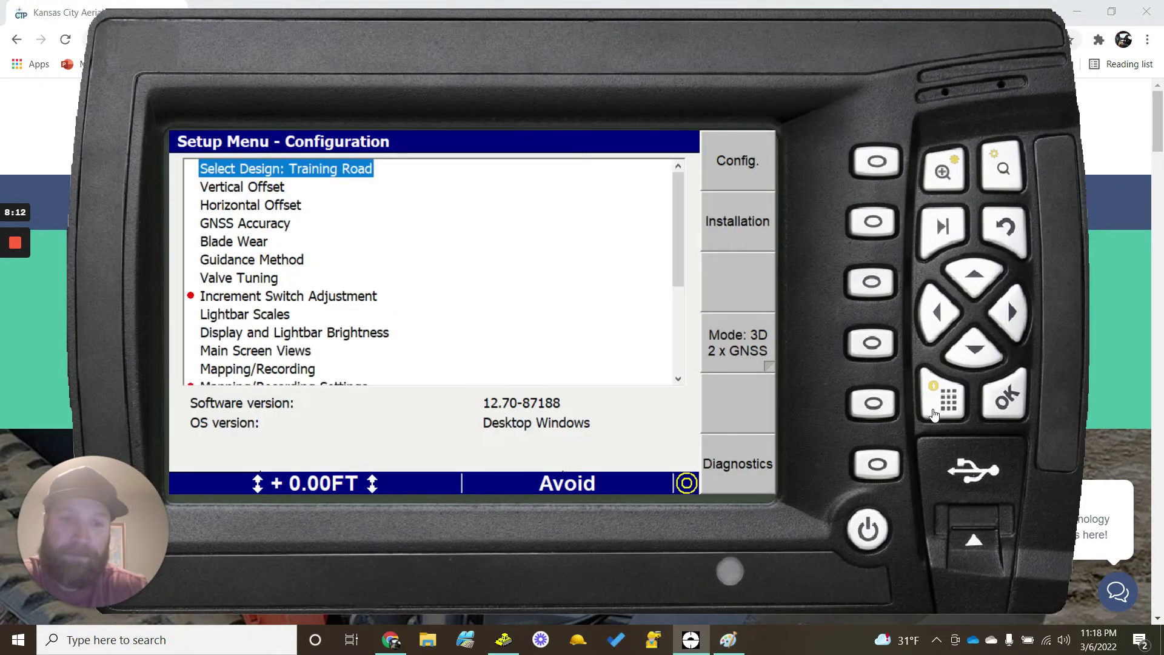
scroll(385, 275, "down", 2)
scroll(356, 271, "up", 1)
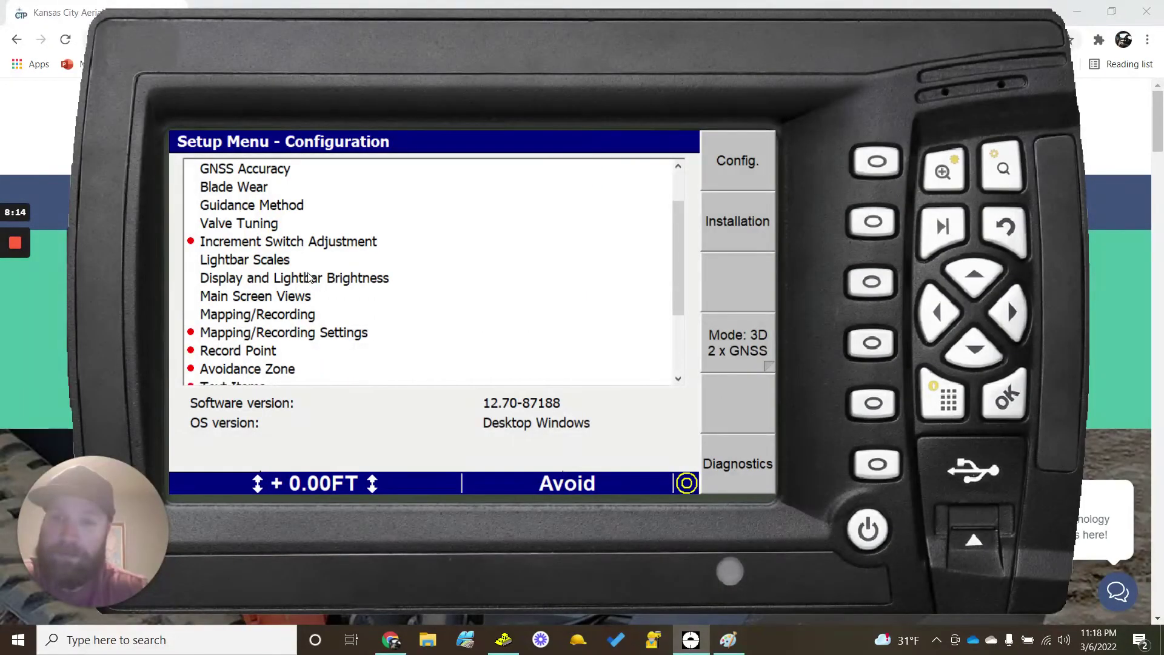
scroll(308, 277, "up", 1)
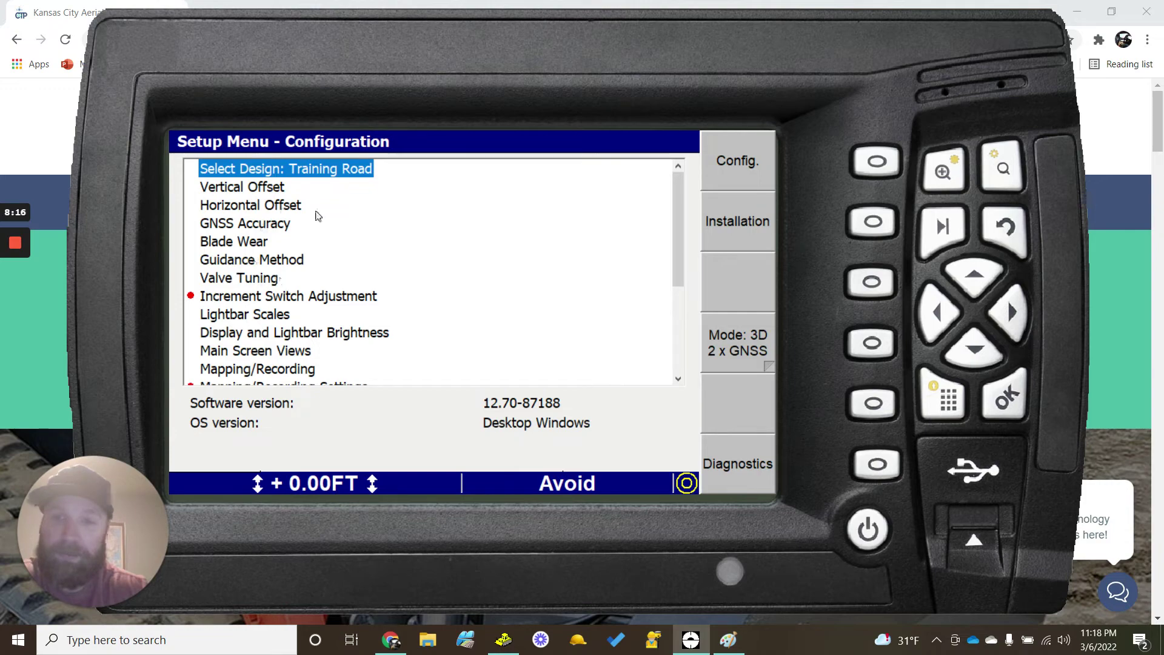
scroll(288, 237, "down", 2)
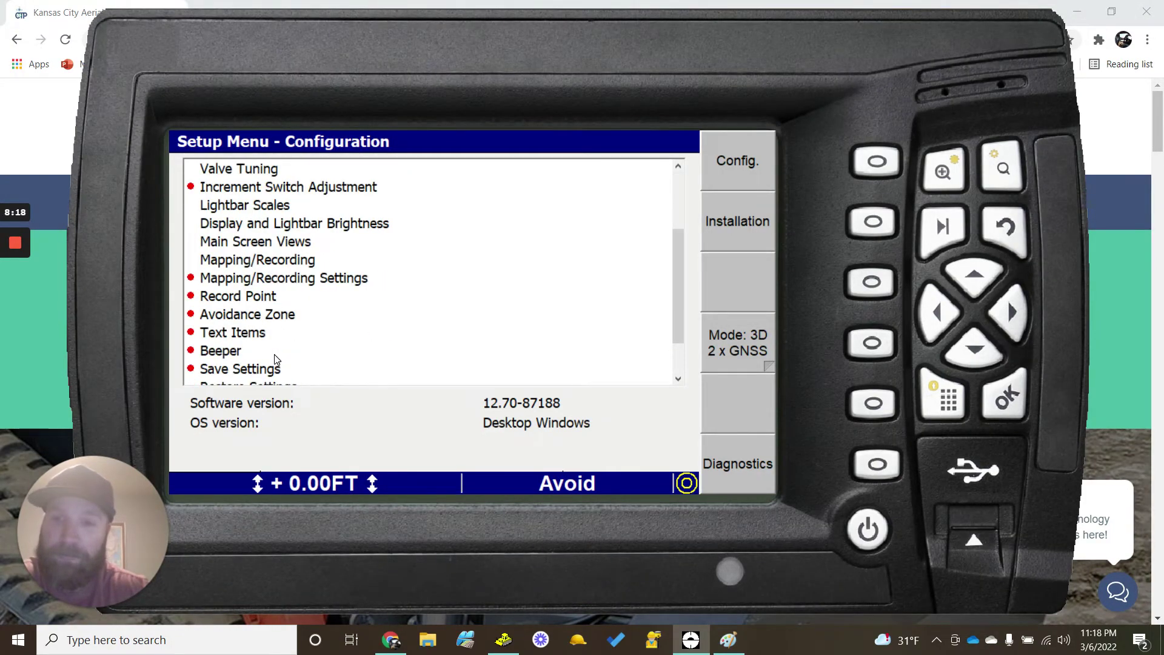
scroll(276, 358, "up", 2)
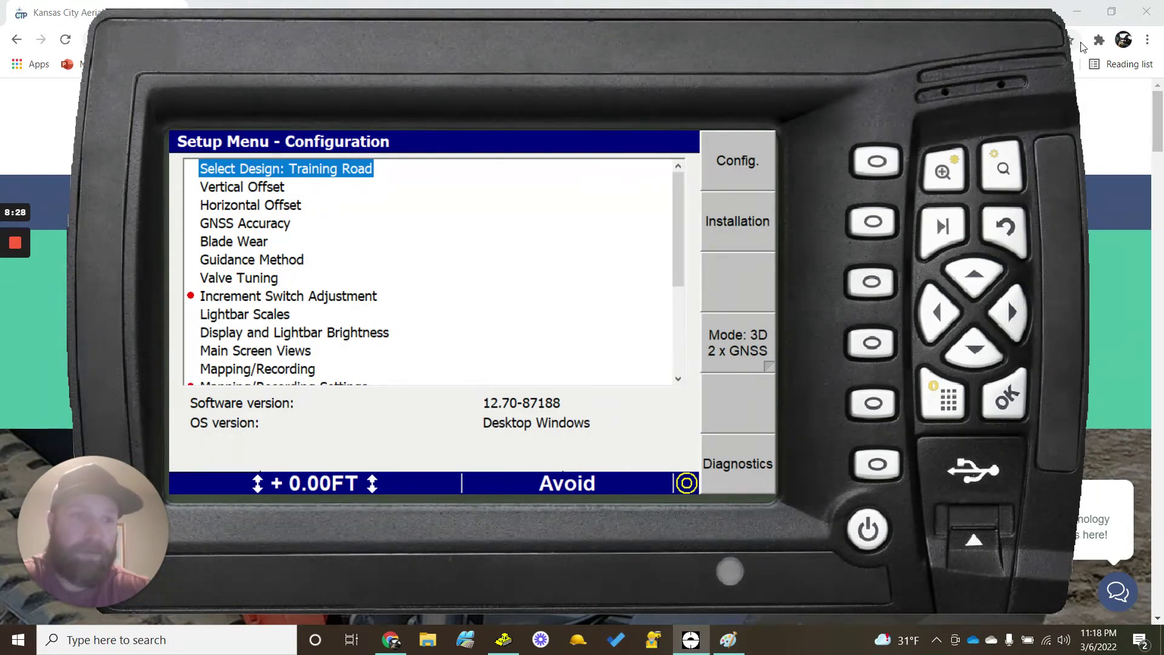
- Minimize the emulator and restore the Chrome window showing the CTP homepage's Get Help Now! tiles
left_click(1078, 11)
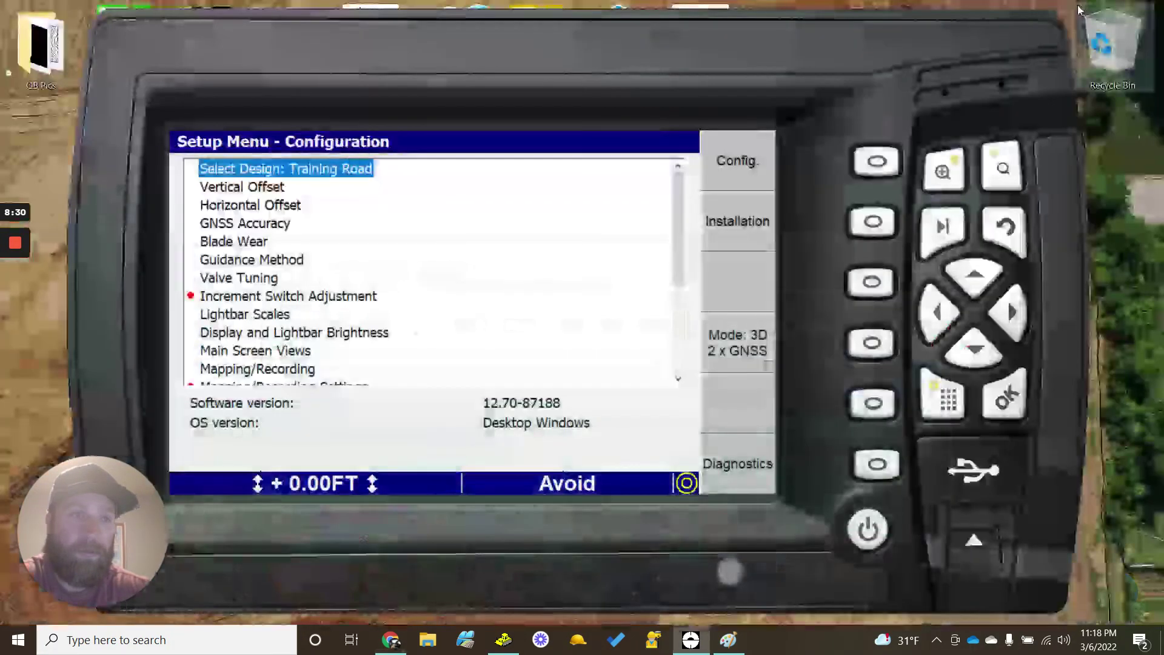
left_click(393, 642)
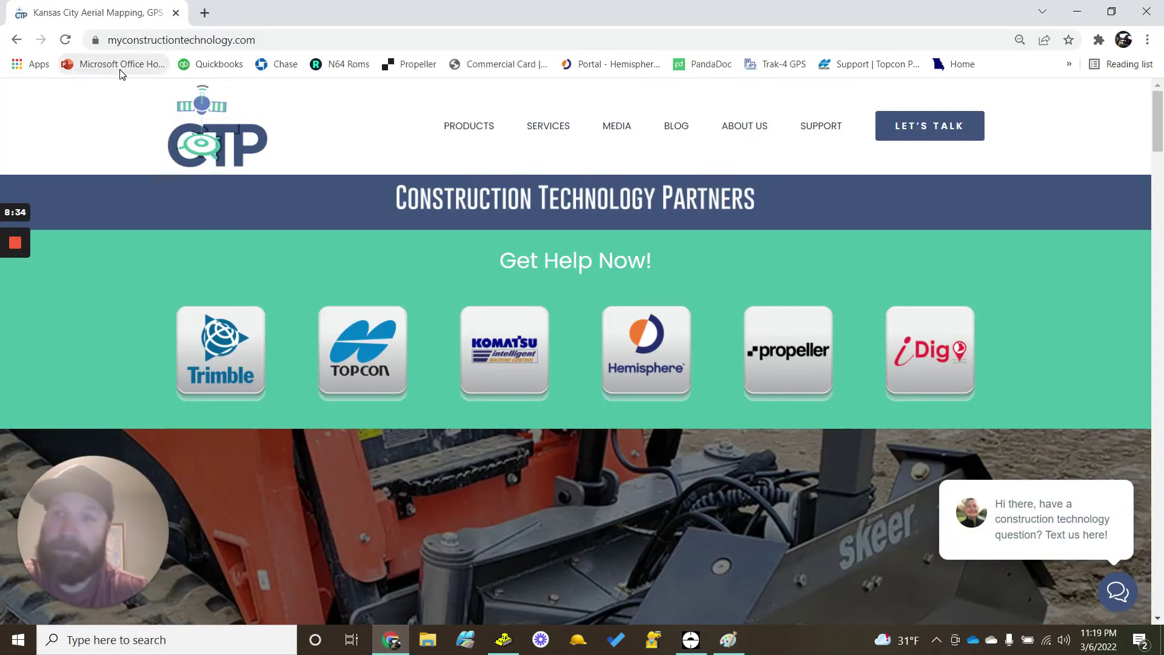
scroll(486, 369, "down", 1)
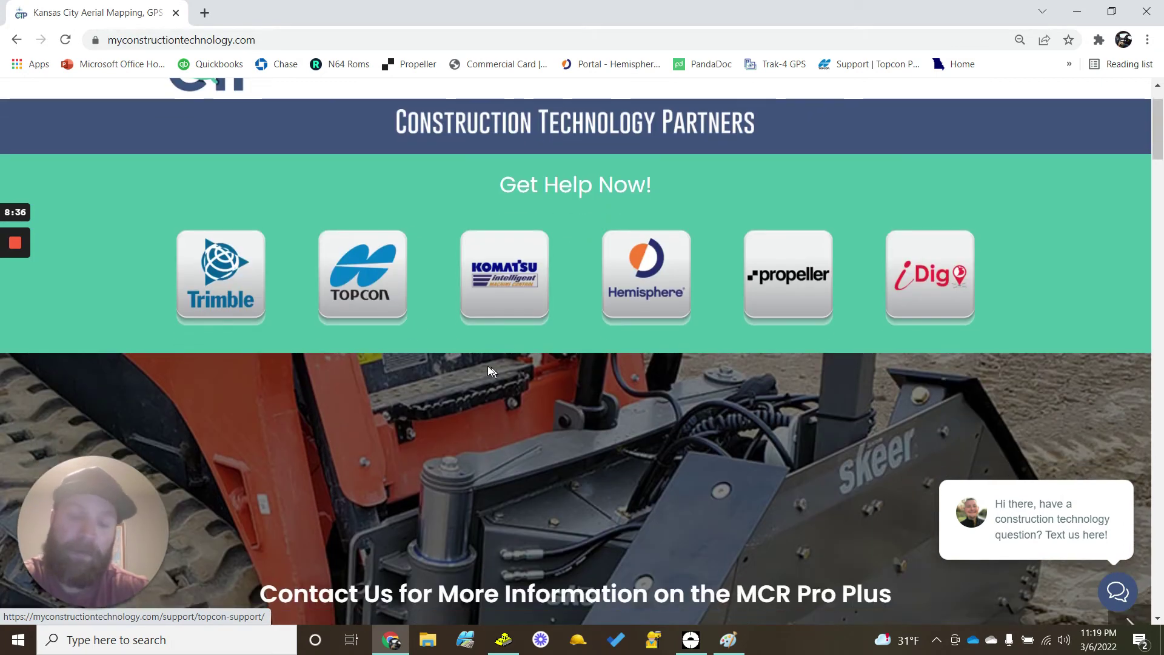
scroll(486, 388, "up", 1)
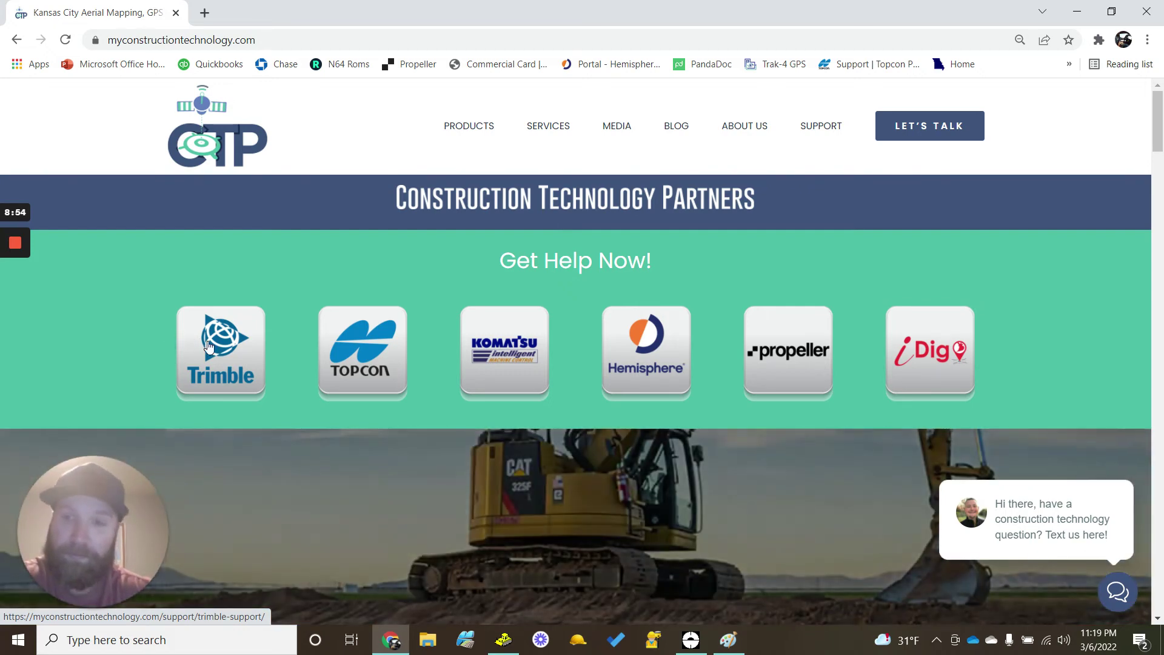
left_click(213, 347)
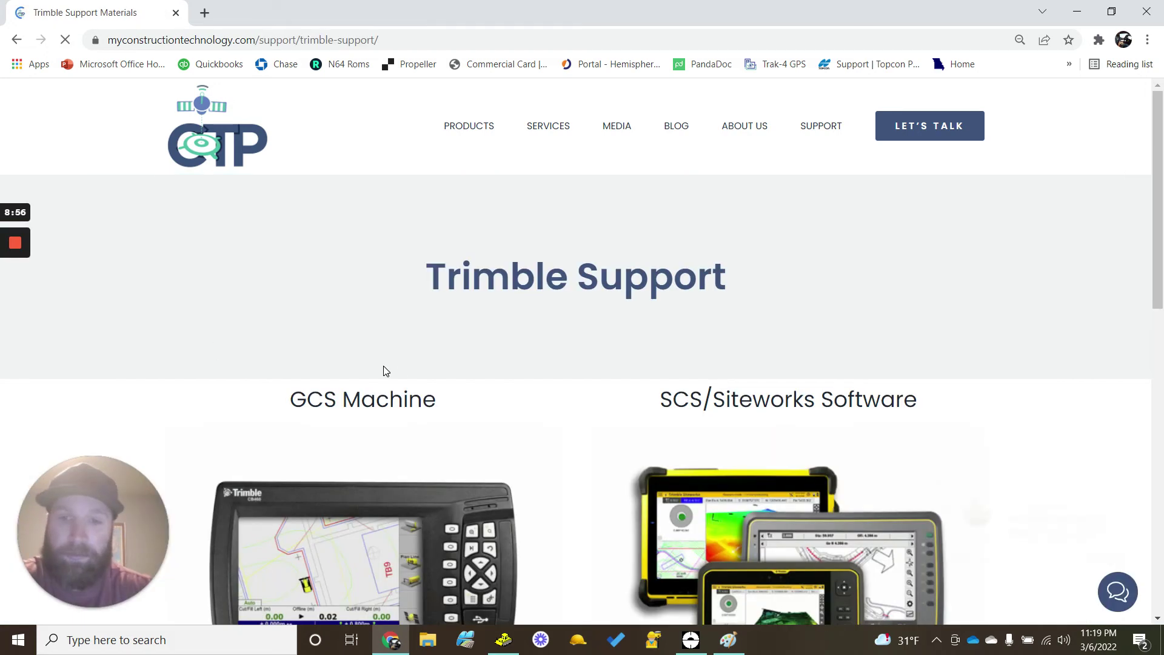
scroll(385, 364, "down", 3)
scroll(385, 350, "down", 4)
scroll(515, 315, "up", 1)
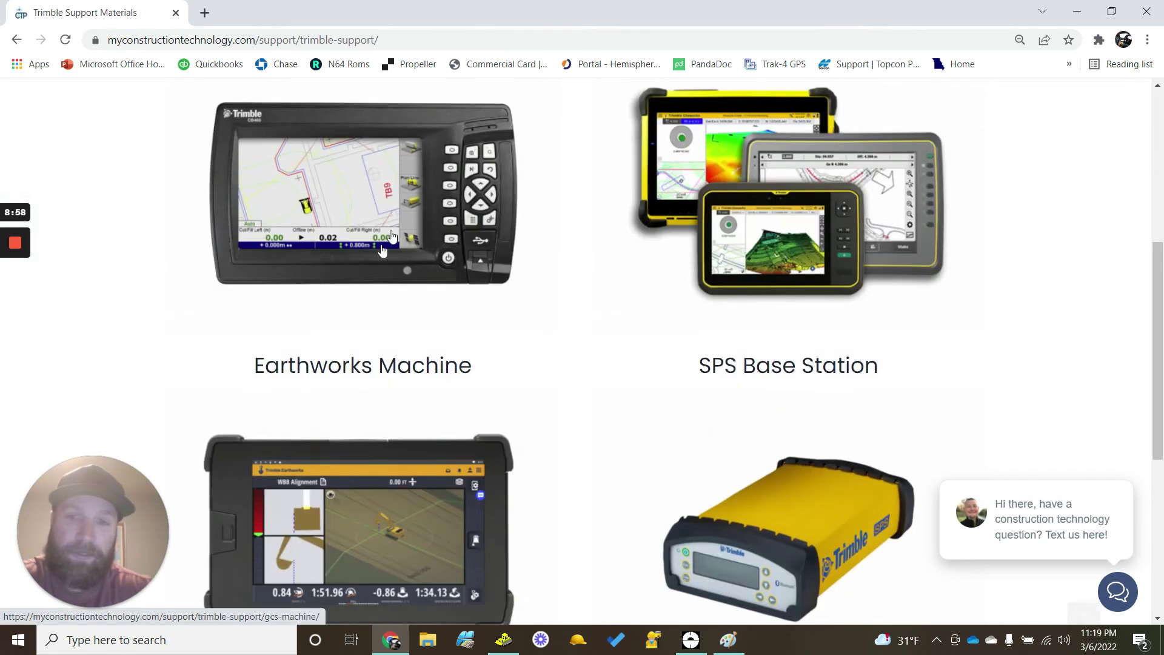
scroll(728, 273, "up", 1)
scroll(614, 315, "down", 2)
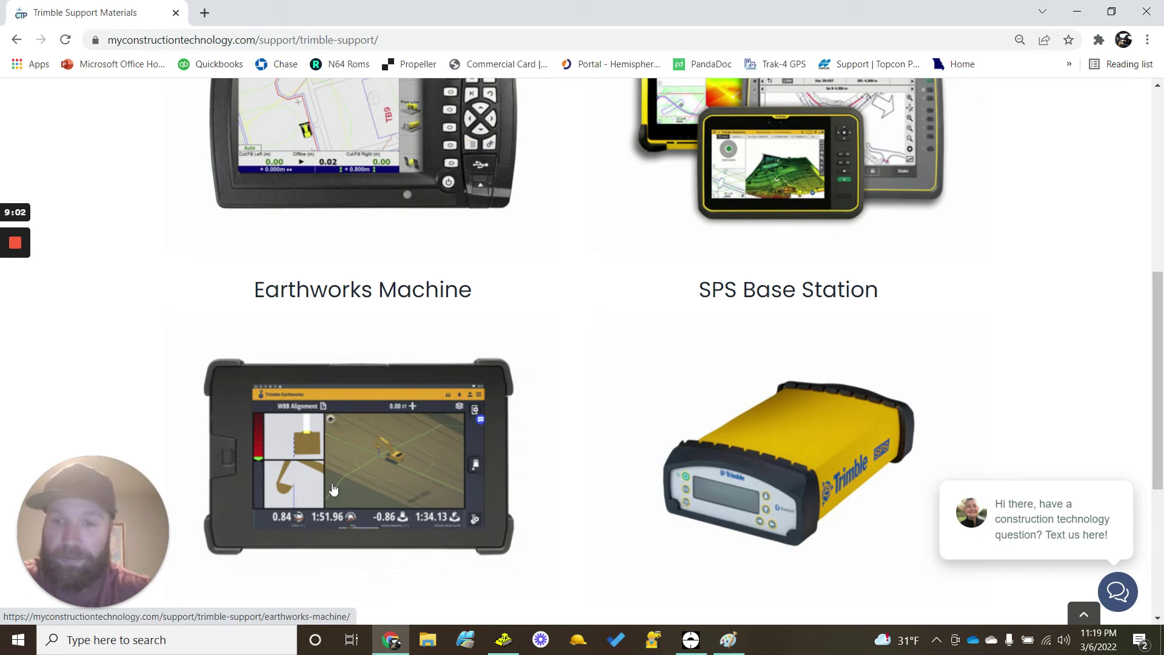
scroll(528, 460, "up", 10)
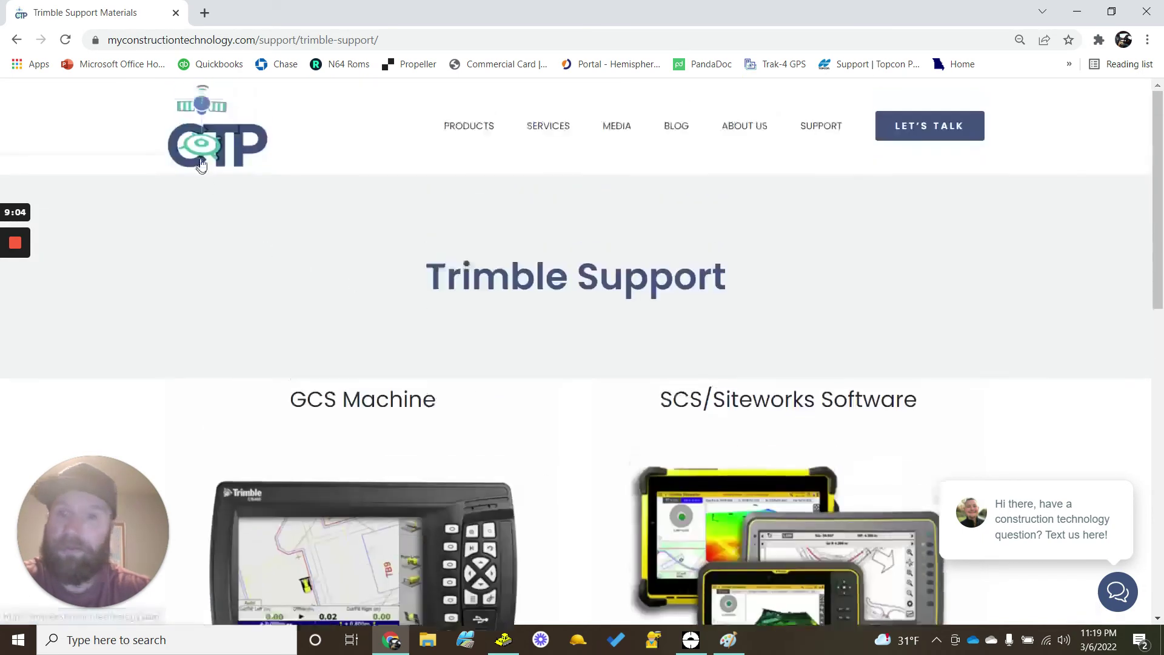
left_click(220, 148)
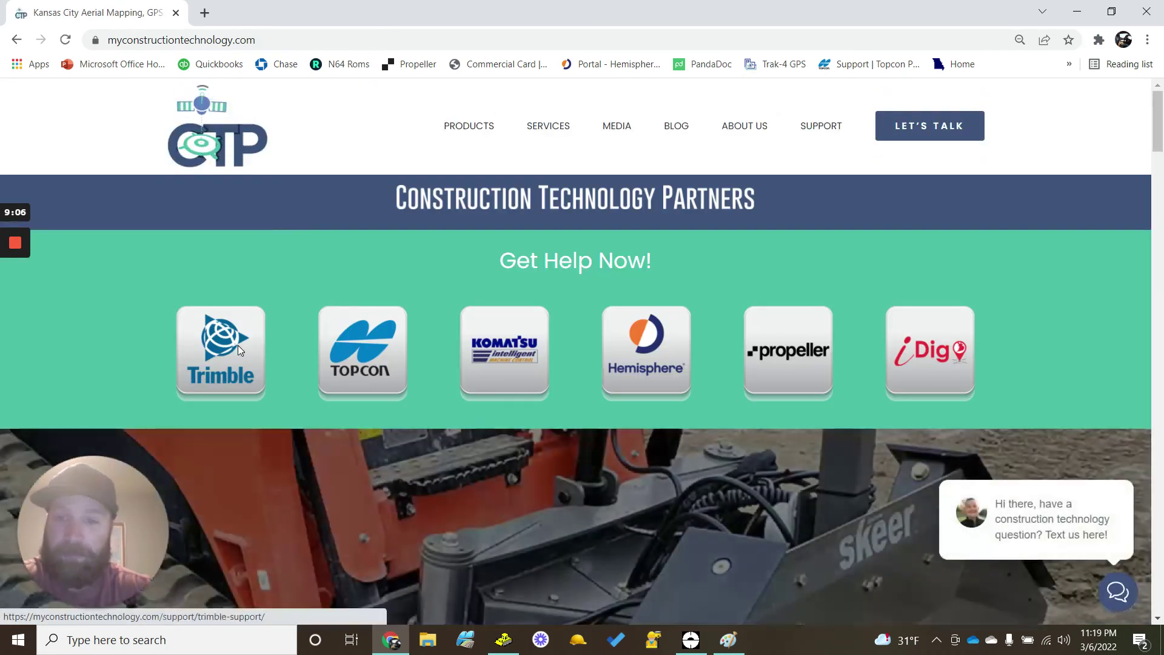
left_click(238, 345)
scroll(384, 364, "down", 5)
left_click(364, 270)
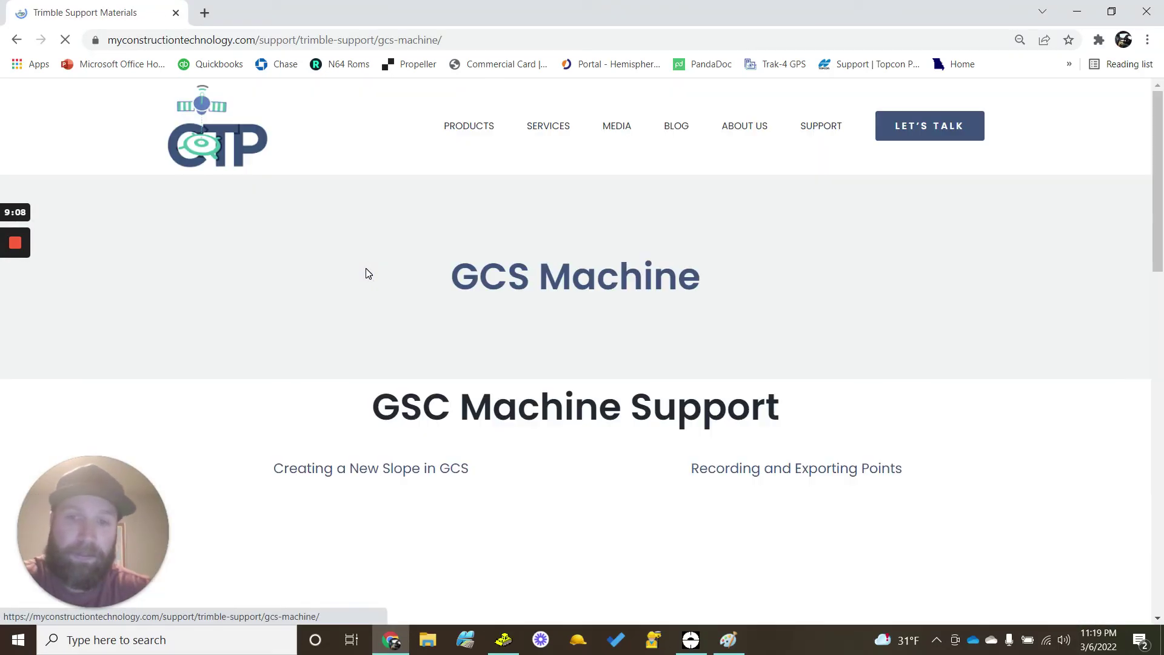
scroll(506, 377, "down", 6)
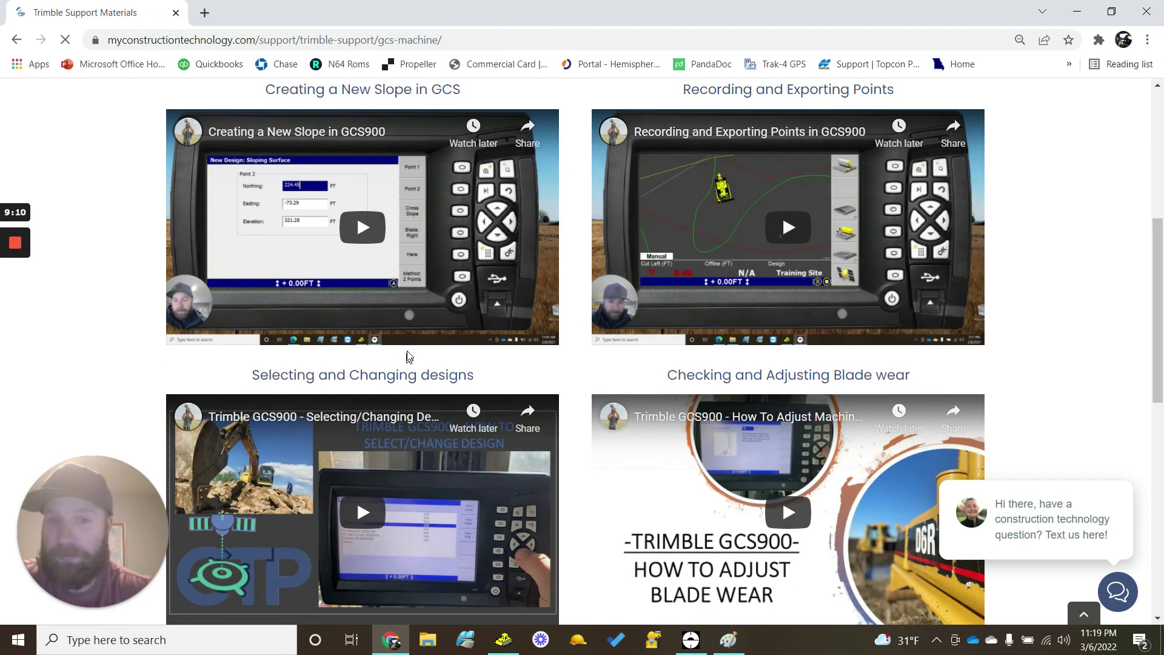
scroll(414, 352, "down", 2)
scroll(406, 352, "up", 9)
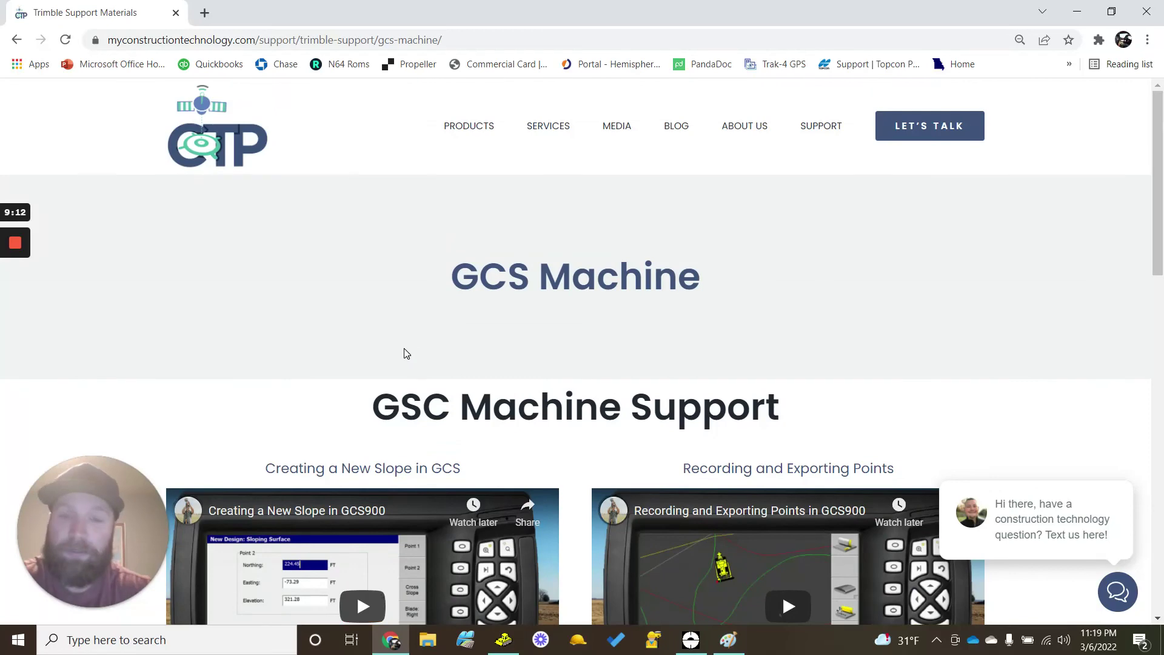
left_click(211, 146)
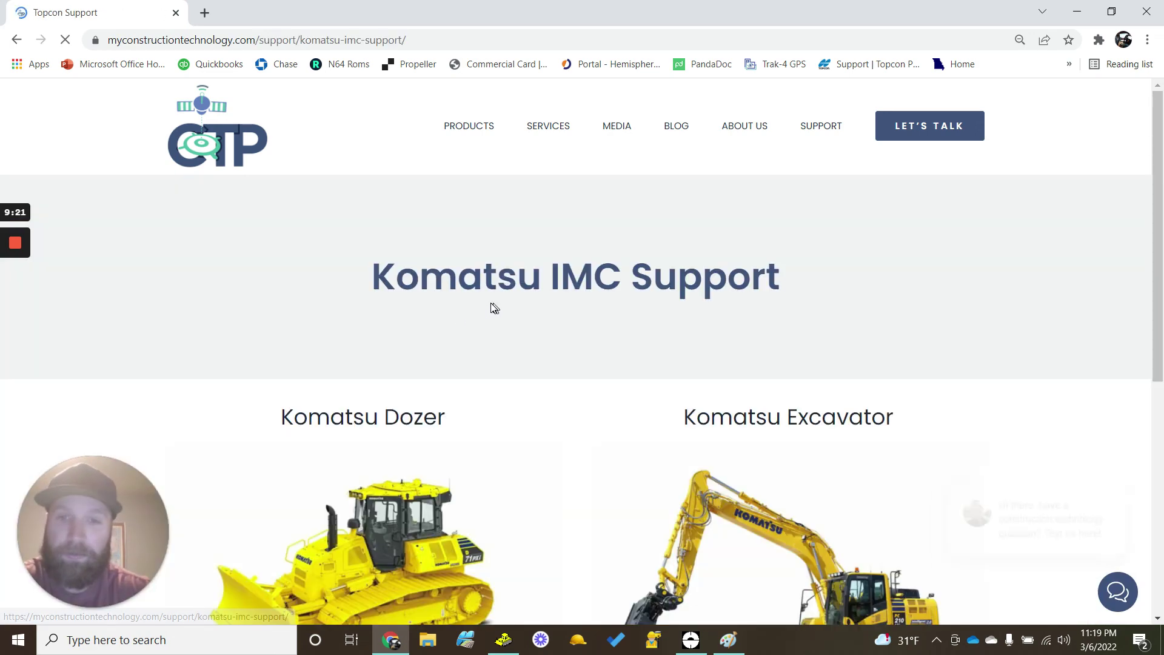
scroll(493, 306, "down", 4)
left_click(395, 356)
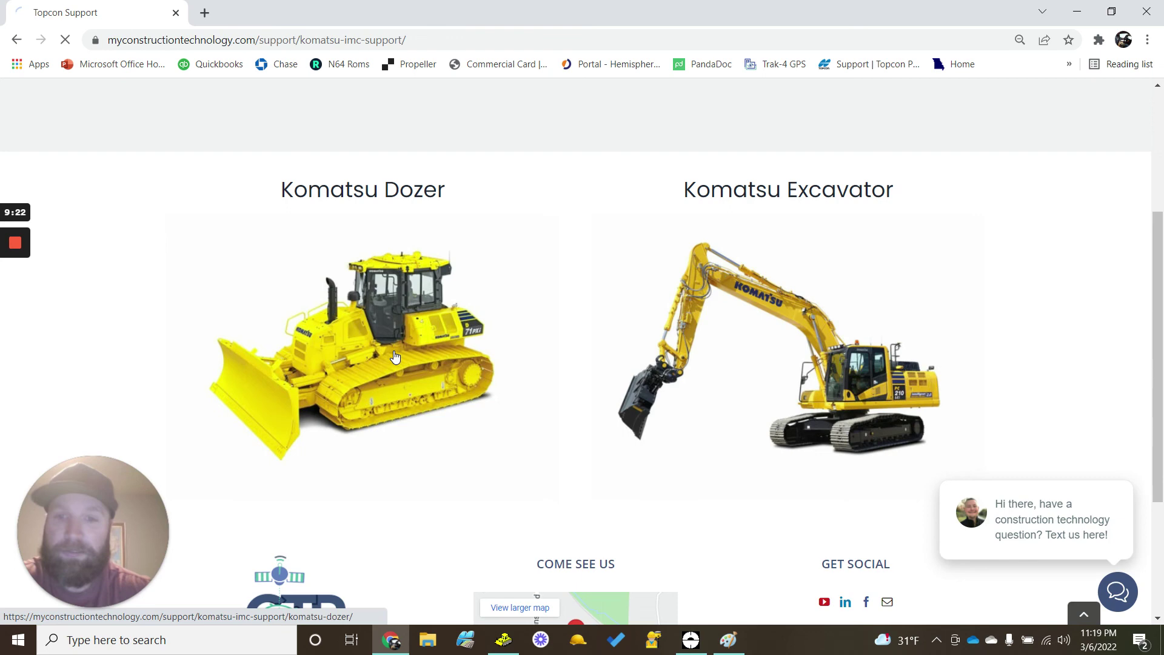
scroll(369, 307, "down", 4)
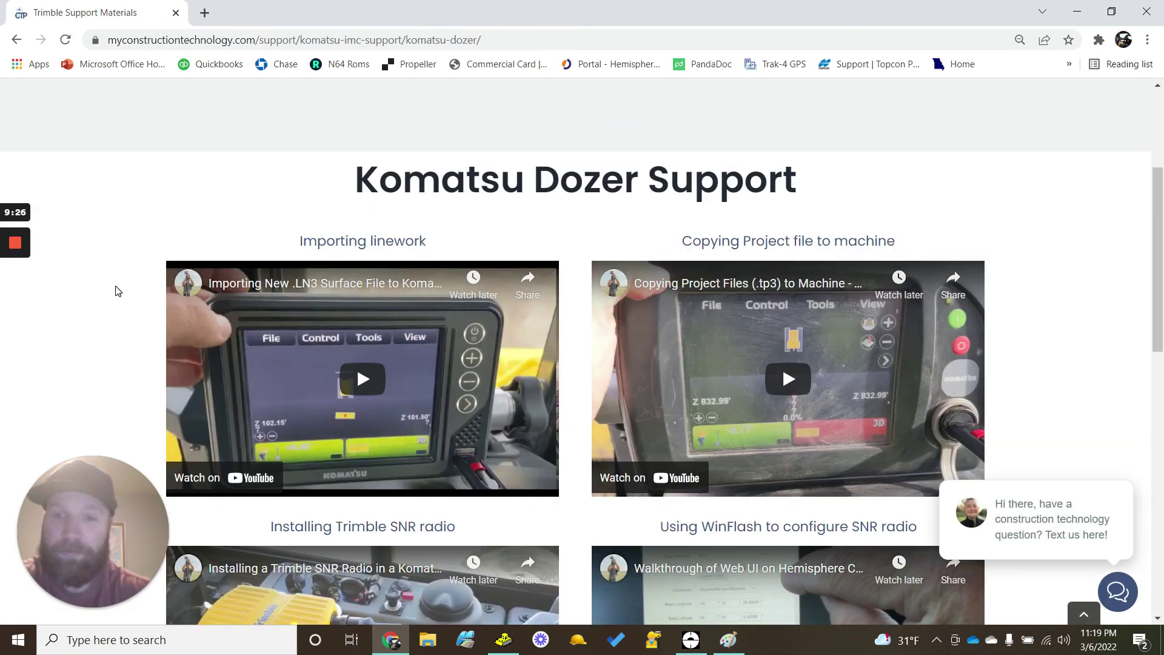
scroll(121, 296, "down", 5)
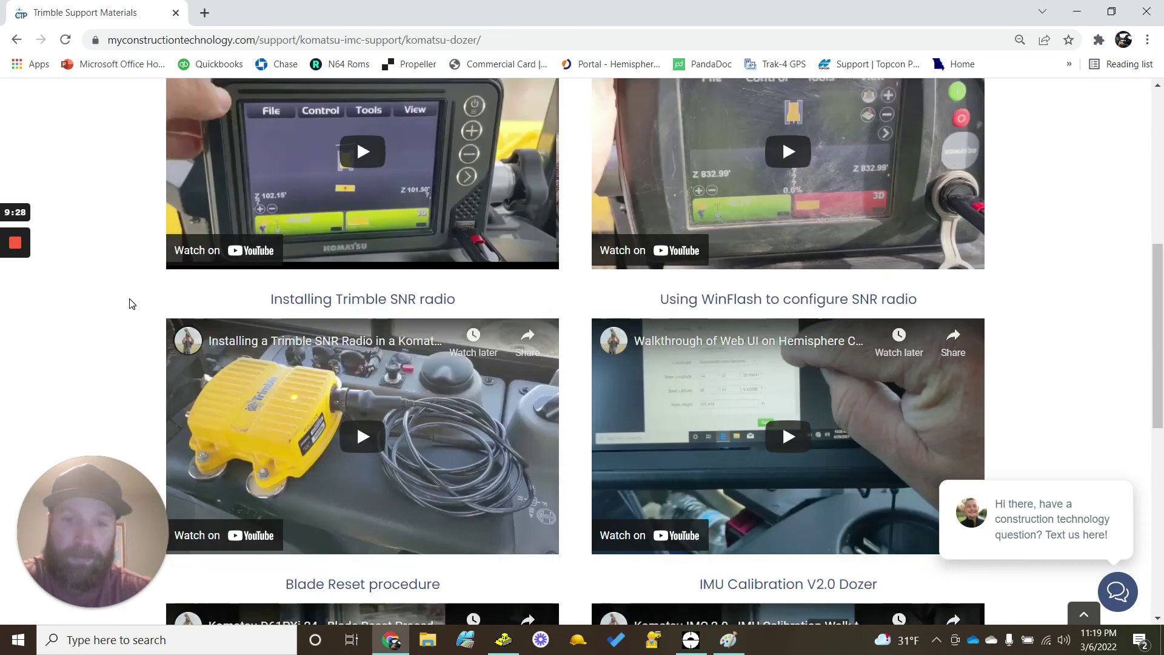
scroll(129, 301, "down", 5)
scroll(129, 301, "up", 10)
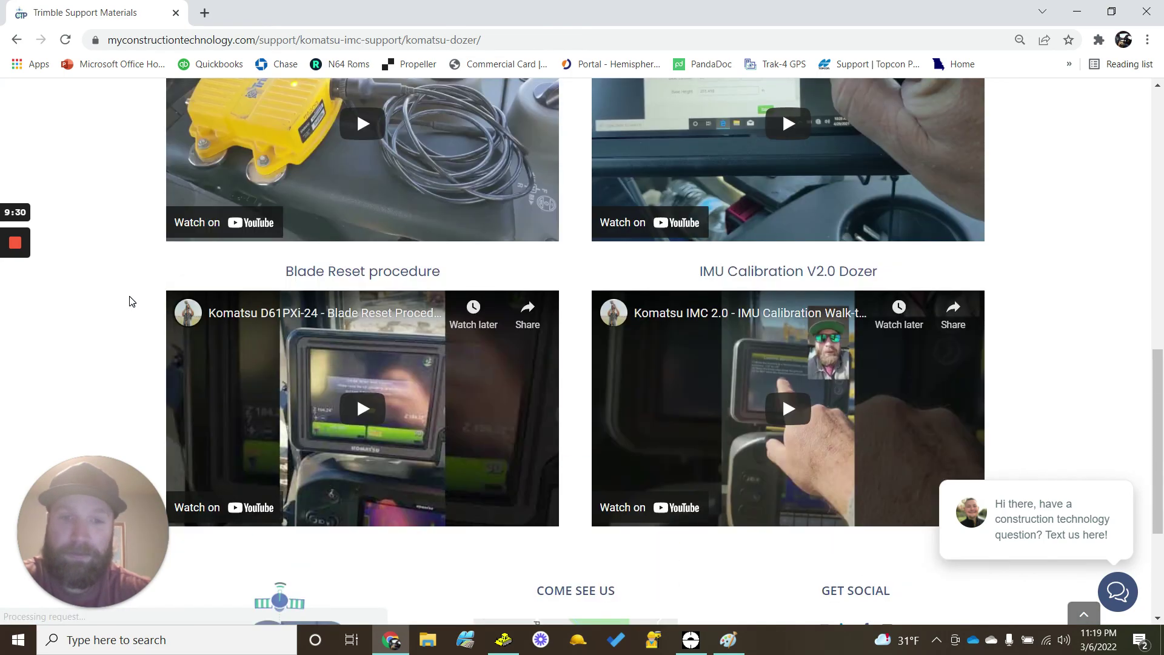
scroll(129, 302, "up", 3)
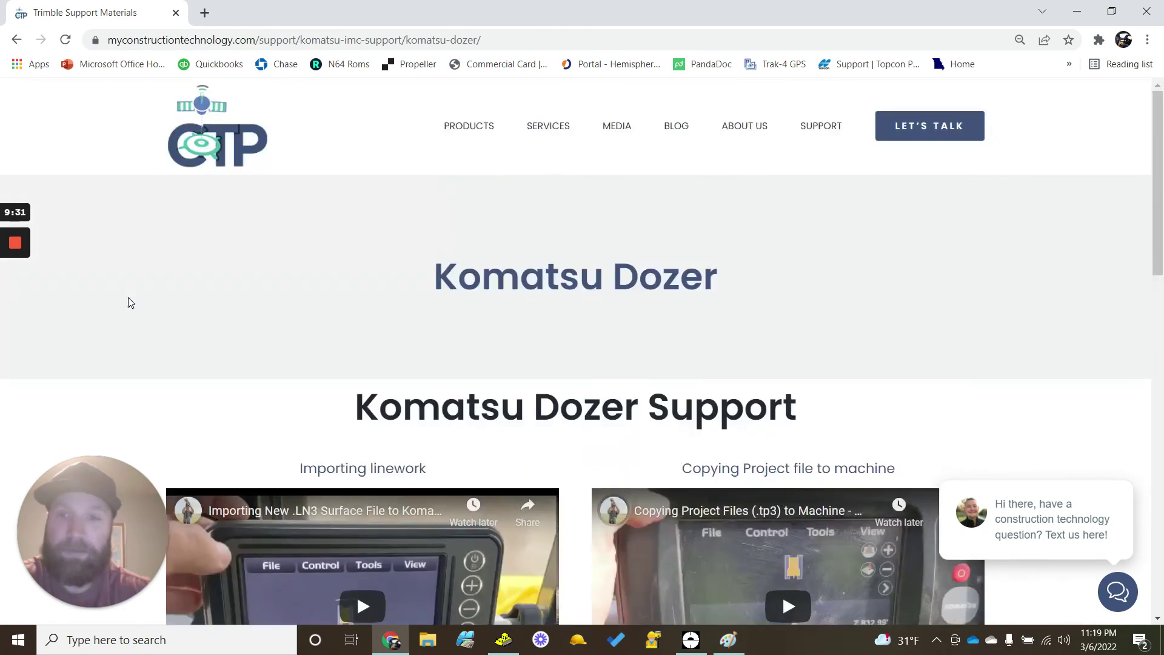
left_click(197, 124)
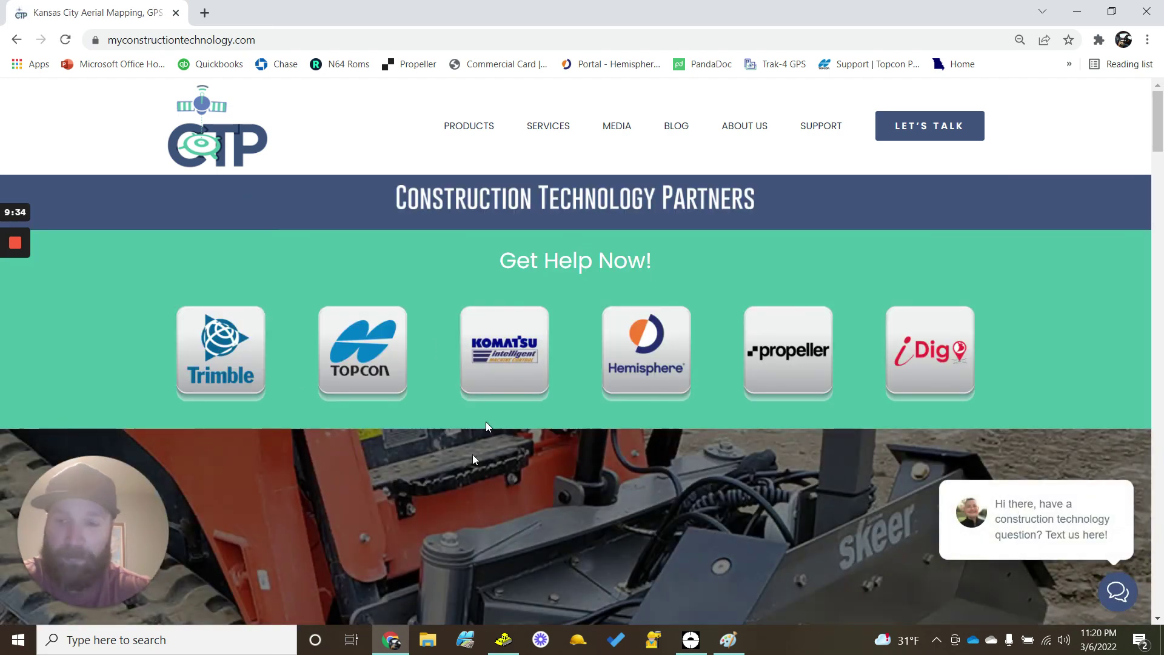